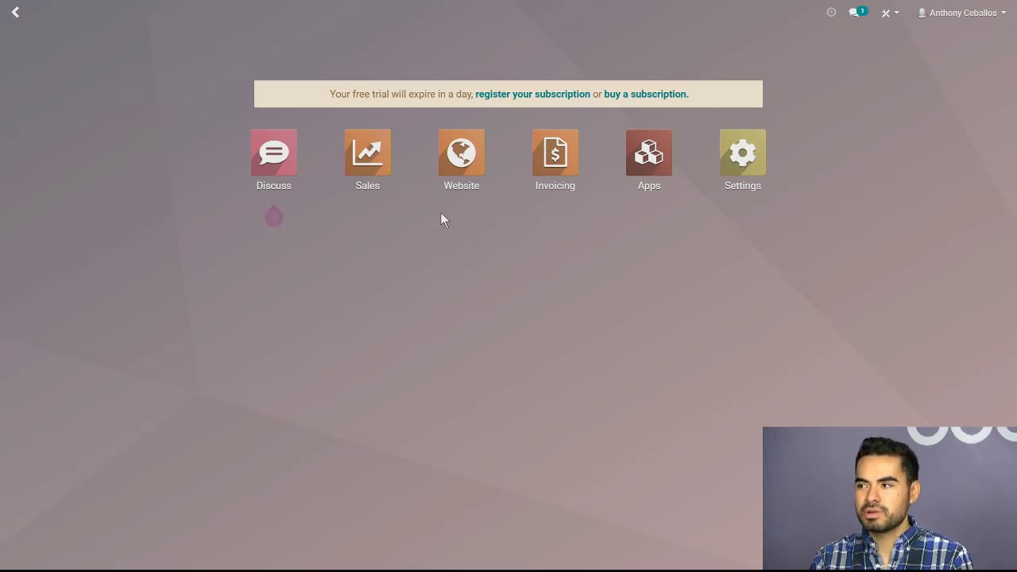
Step: Open the Website app and look over its dashboard
click(458, 157)
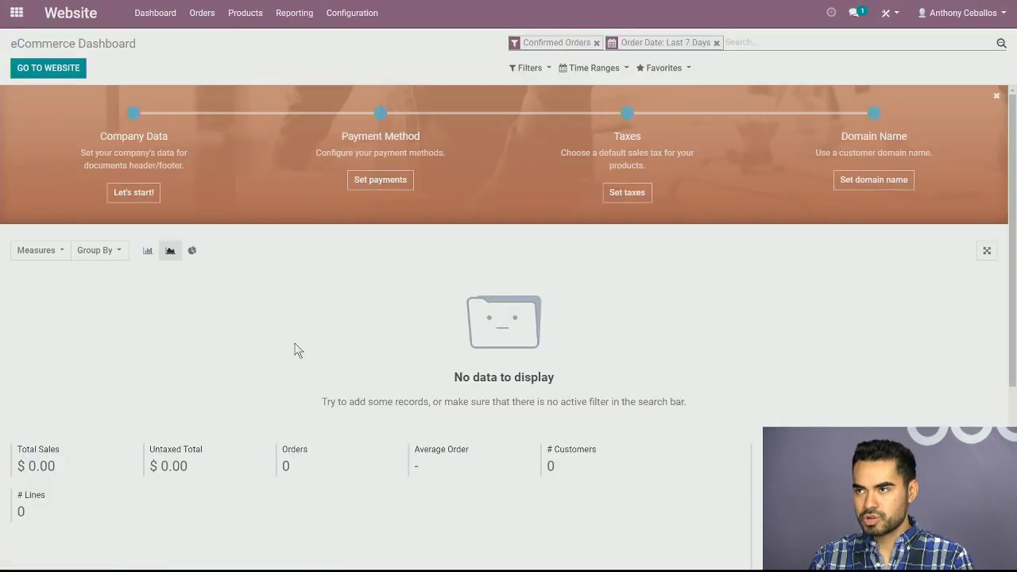
scroll(235, 311, down, 1)
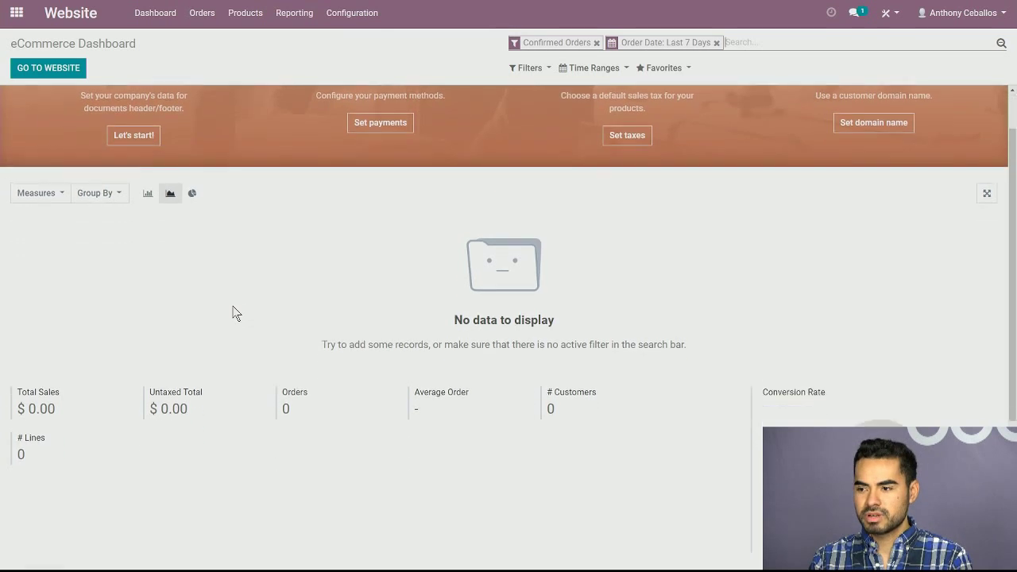
scroll(233, 312, down, 3)
scroll(232, 335, up, 5)
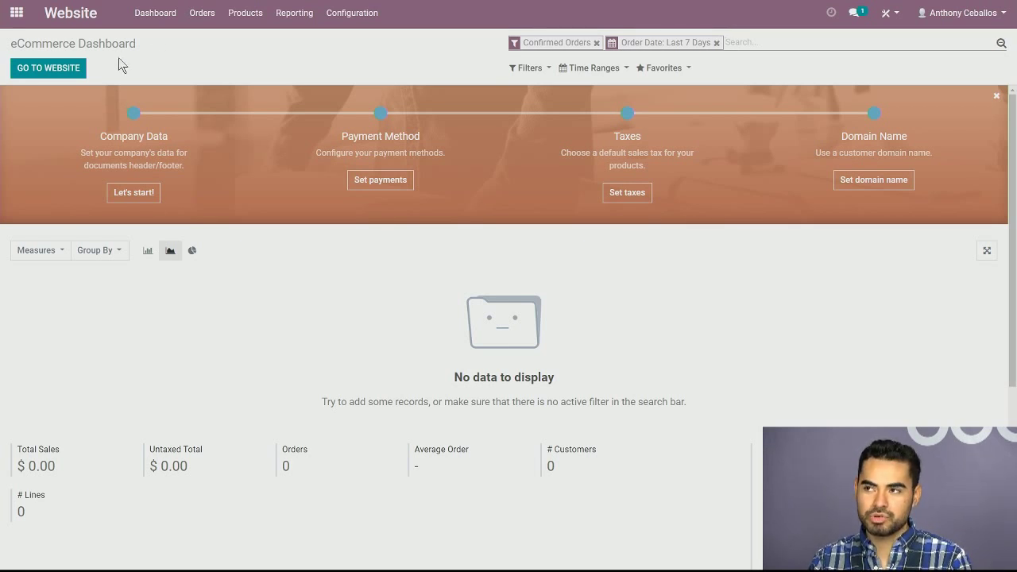
Step: Confirm Coupons & Promotions is enabled under Pricing in Website settings, and save
click(347, 17)
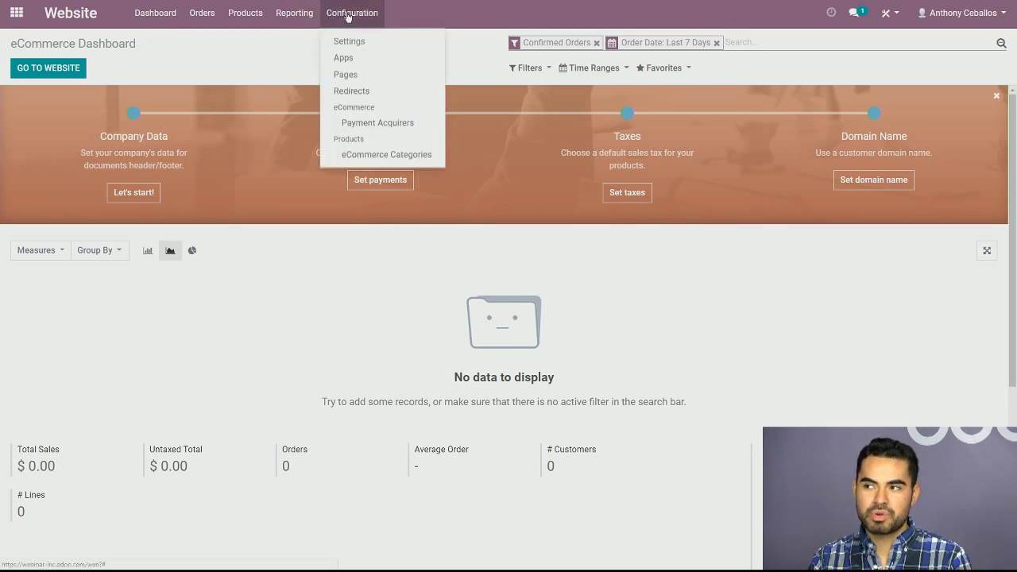
click(365, 44)
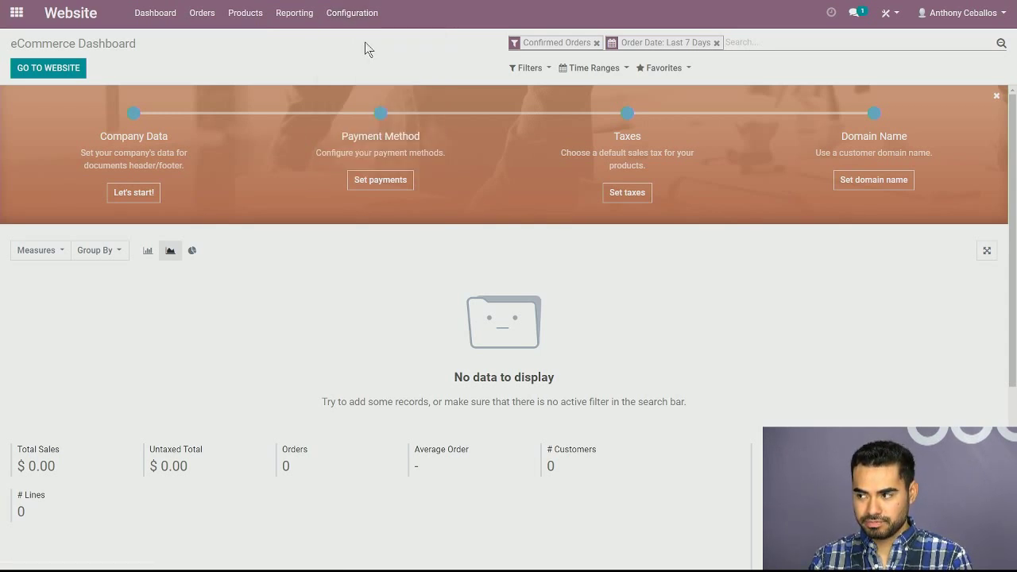
scroll(350, 294, down, 5)
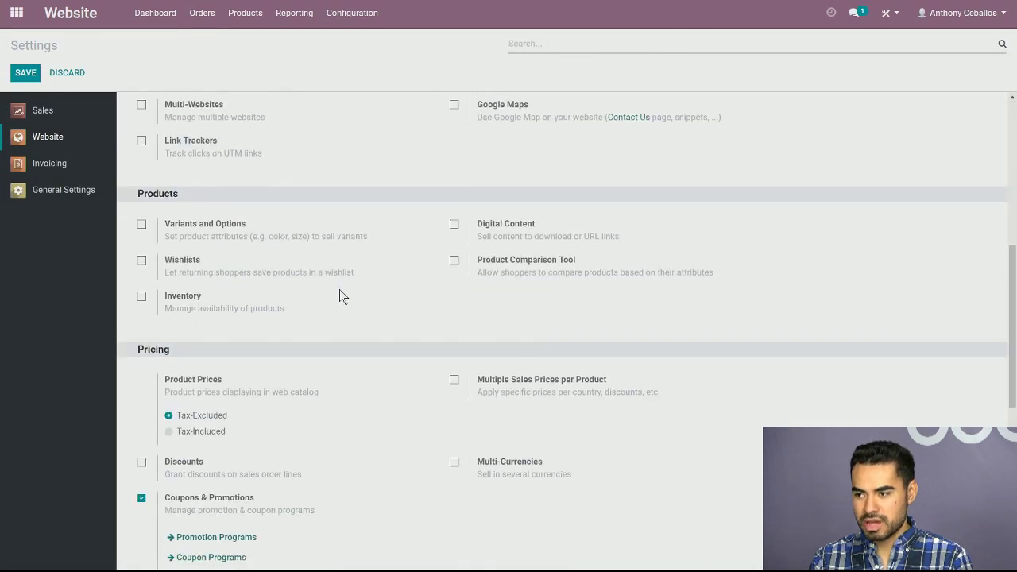
scroll(340, 291, down, 3)
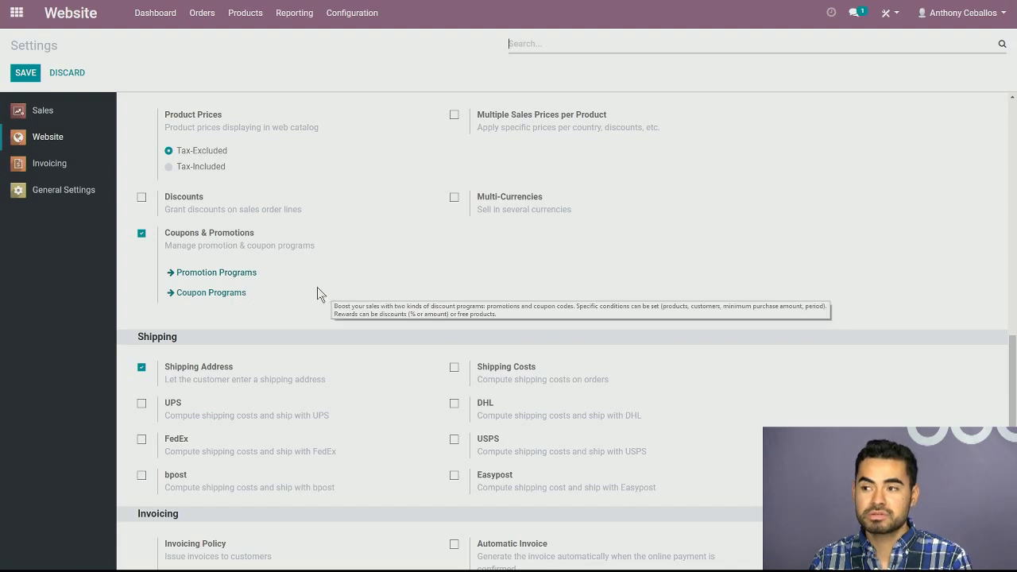
scroll(167, 258, up, 3)
scroll(225, 195, up, 3)
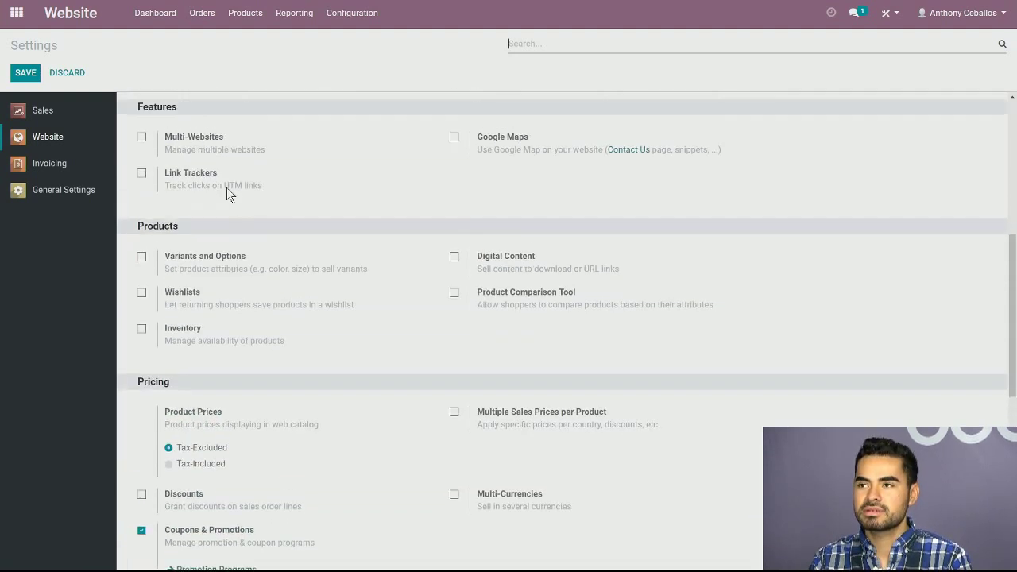
click(25, 73)
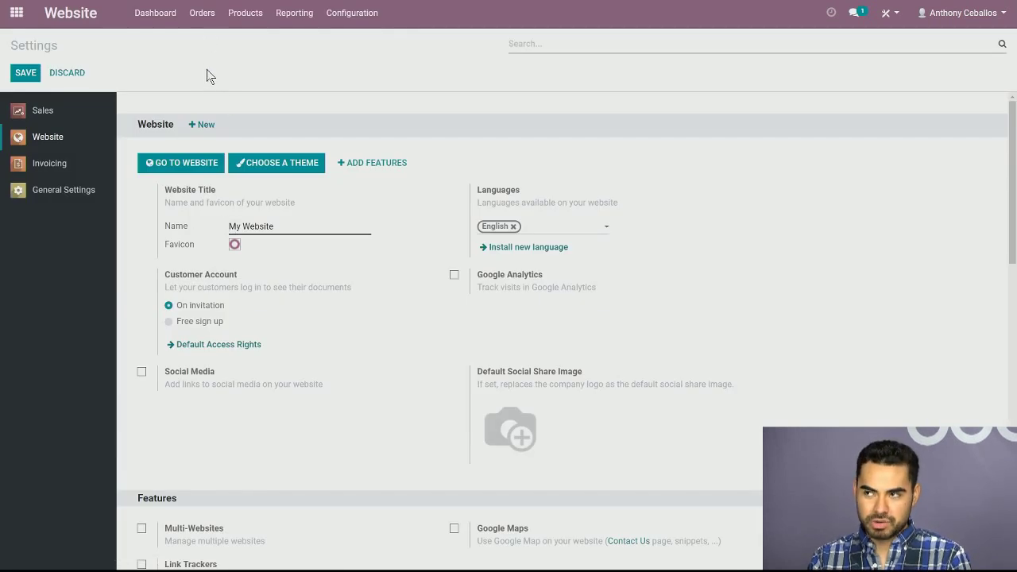
click(240, 13)
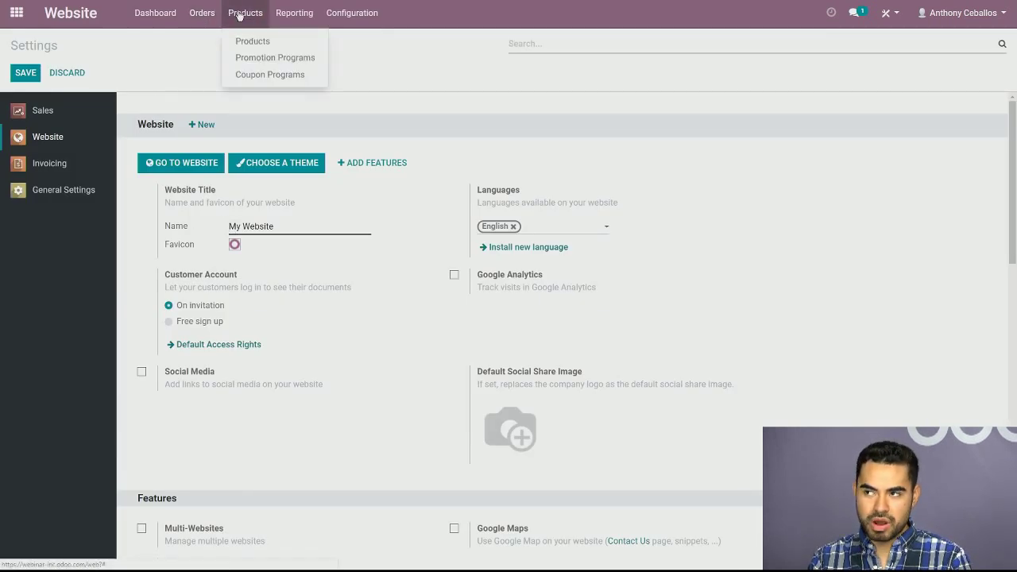
Step: Inspect Summer Promo, which uses code SUMMER19 for 30% off orders over $140
click(262, 62)
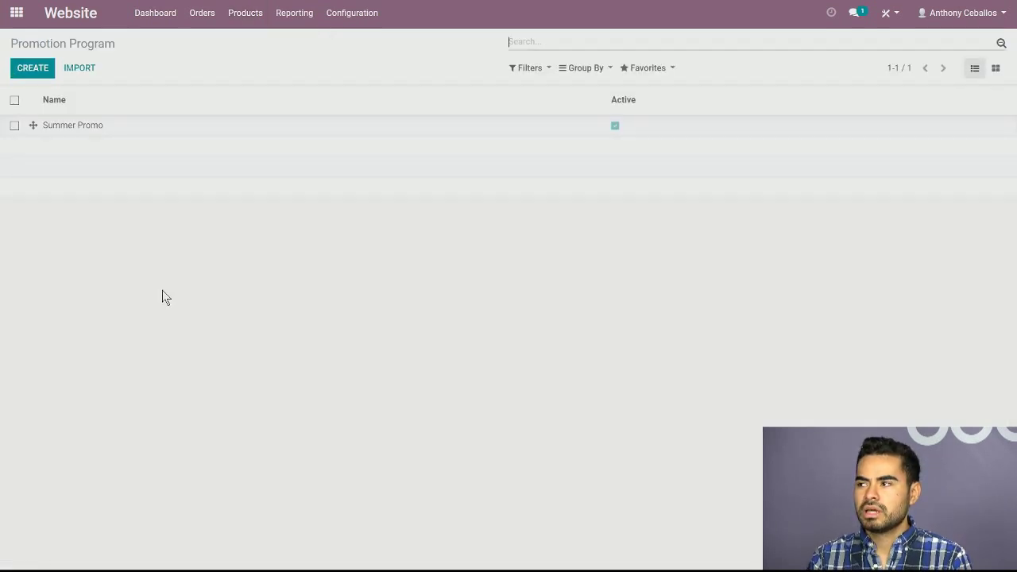
click(157, 130)
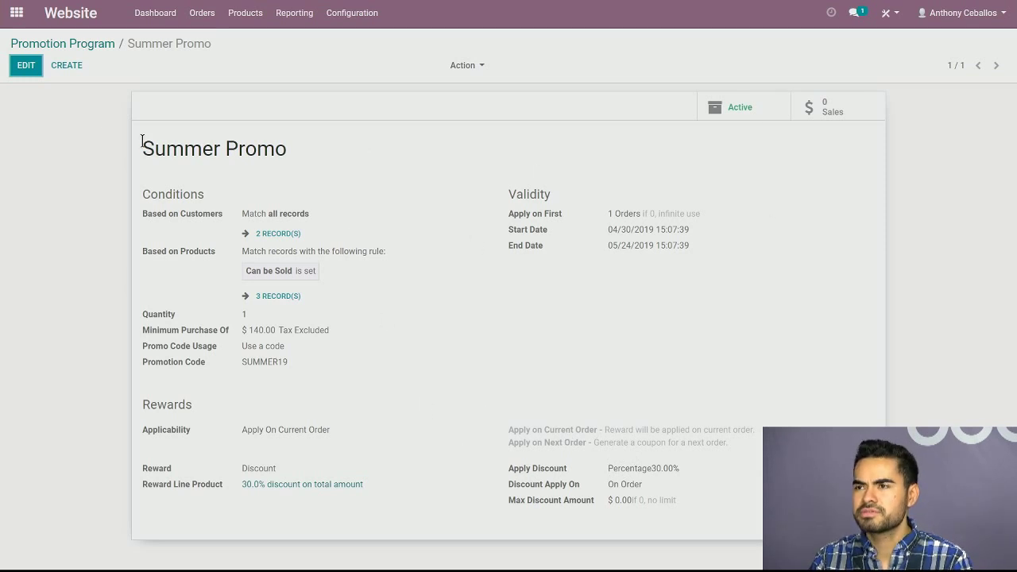
click(60, 45)
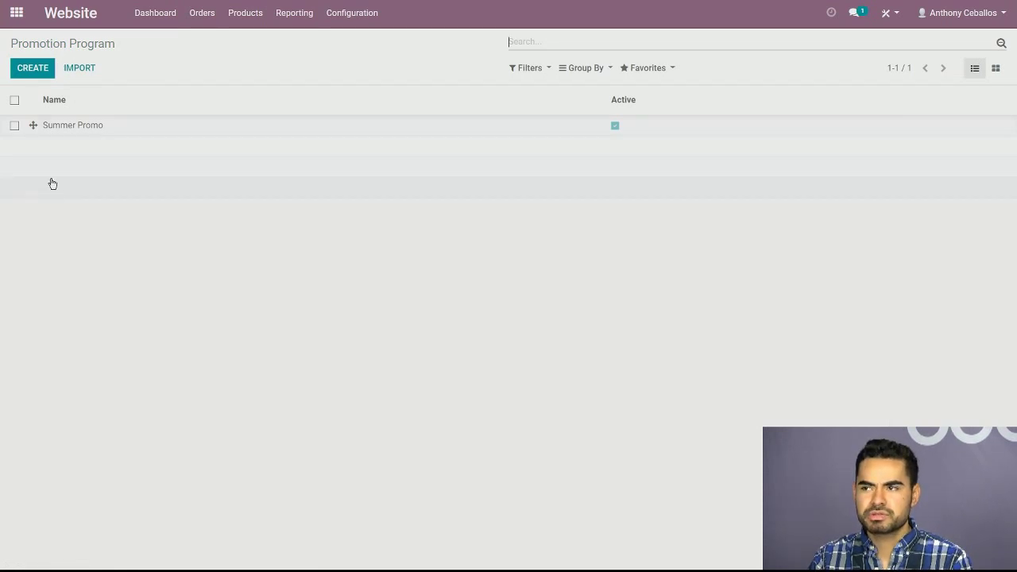
Step: Create a promotion named Scooter Promo that applies on the first 1 order
click(35, 72)
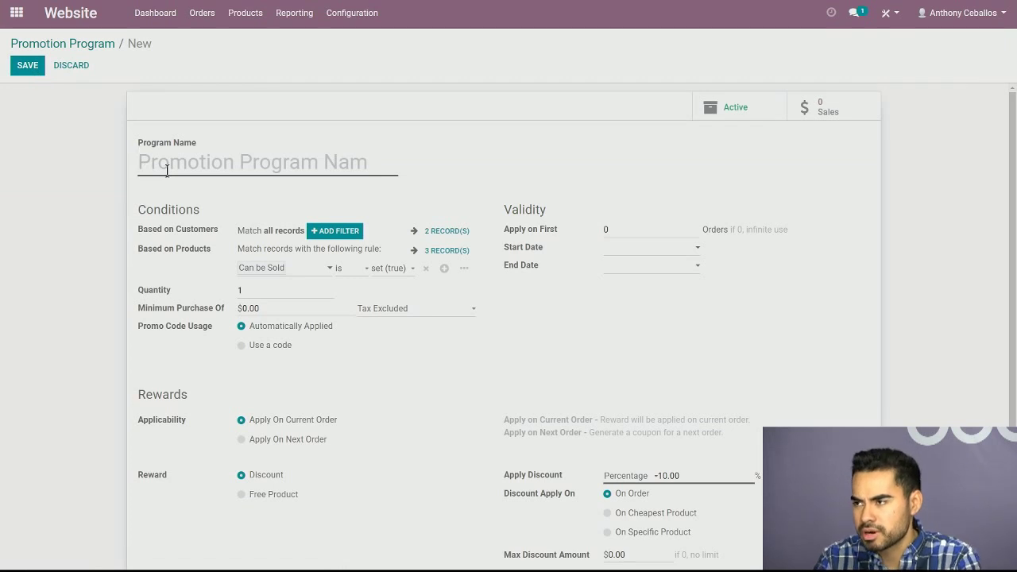
text(Scooter Promo)
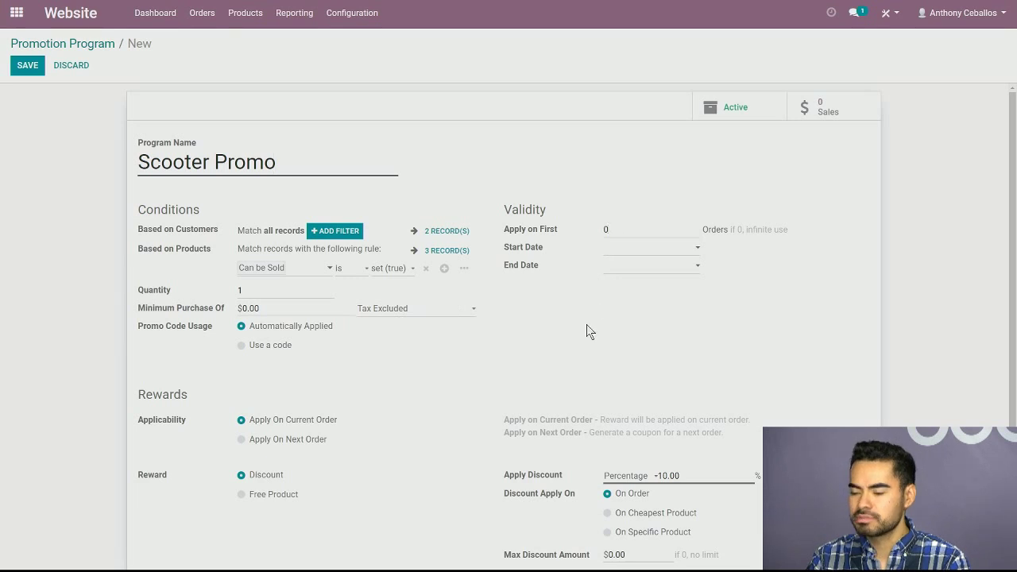
key(BackSpace)
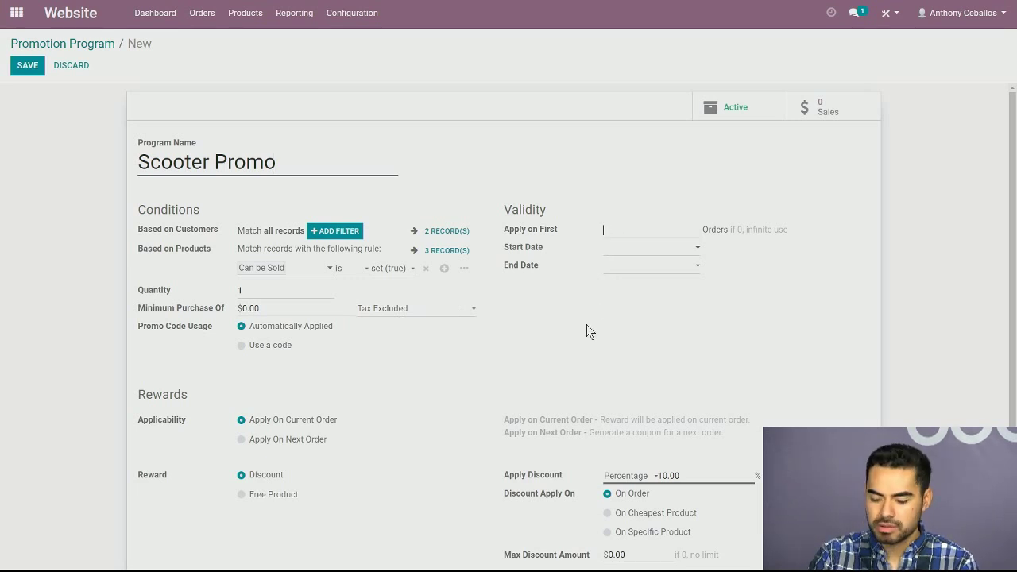
text(1)
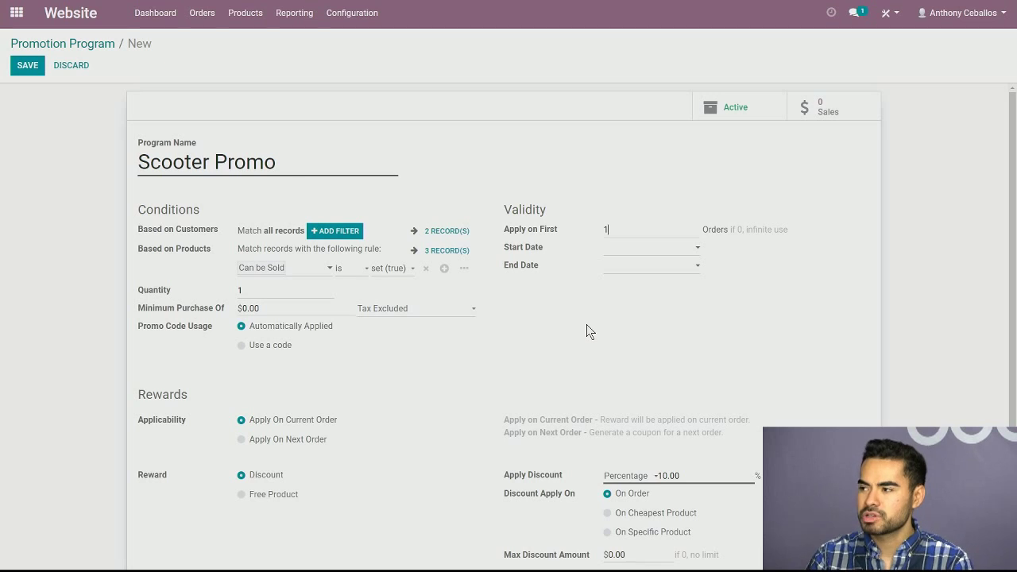
Step: Make the program valid from 05/15/2019 to 06/30/2019
click(628, 250)
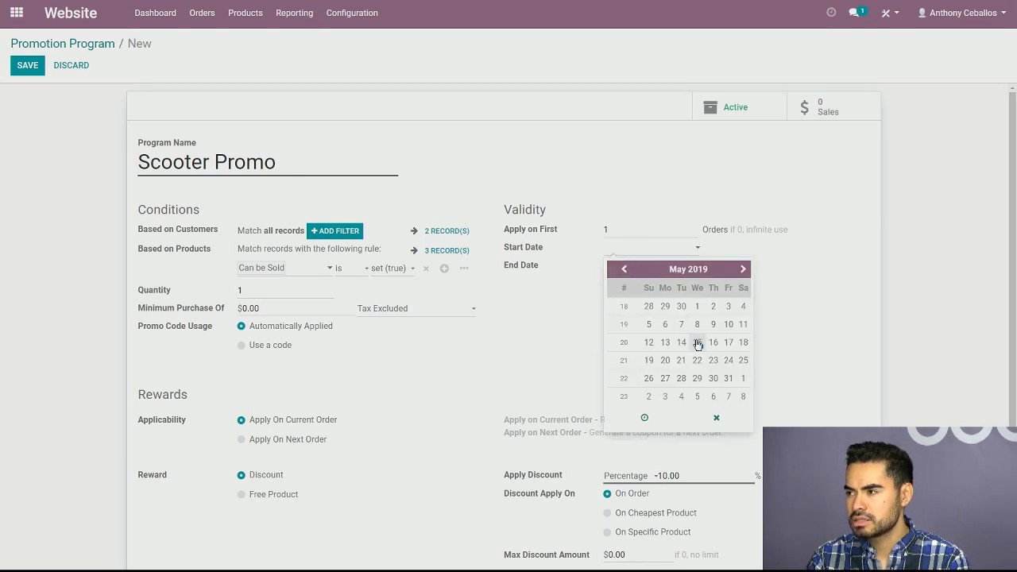
click(698, 342)
click(549, 284)
click(628, 266)
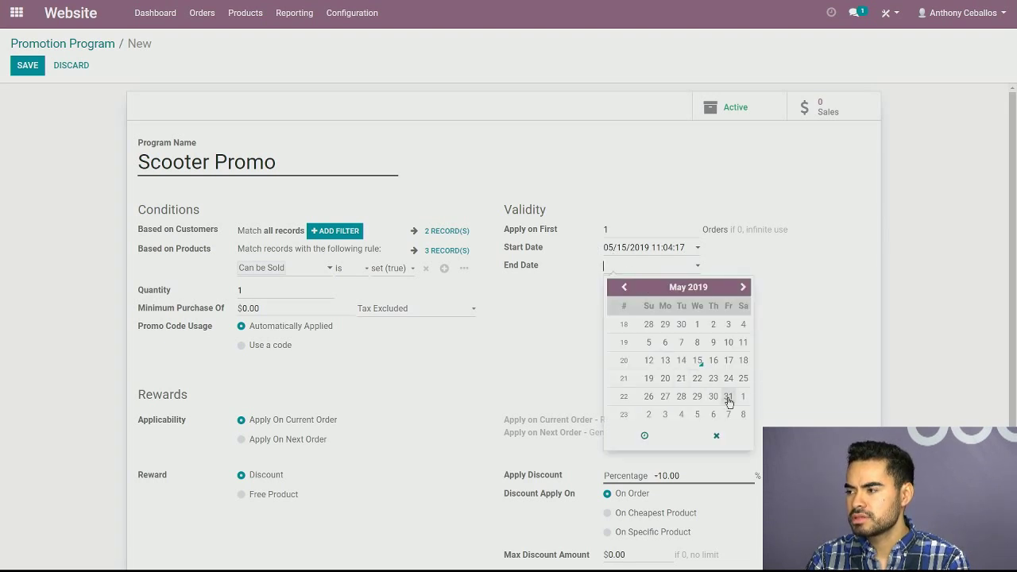
click(743, 288)
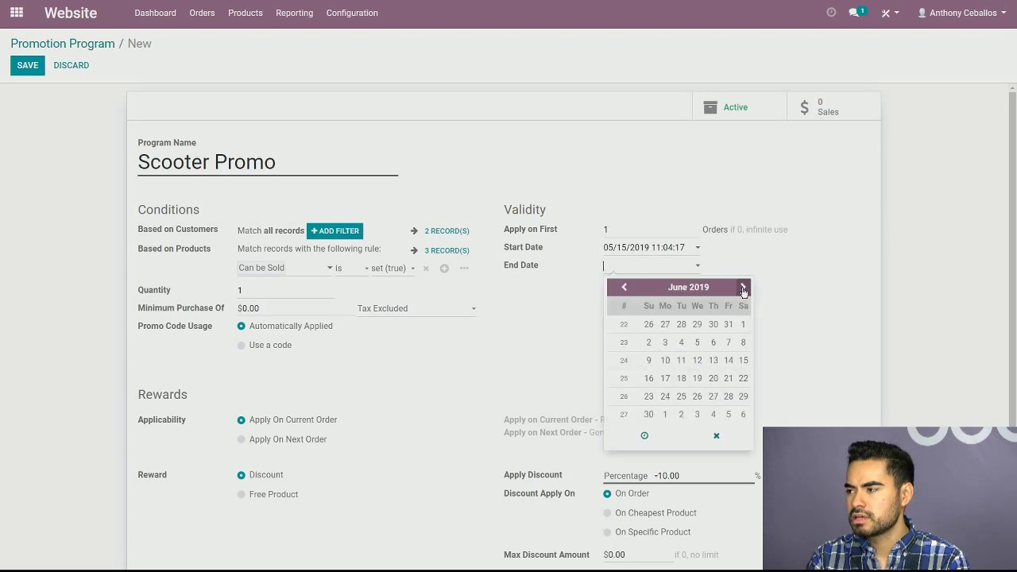
click(743, 289)
click(743, 288)
click(624, 288)
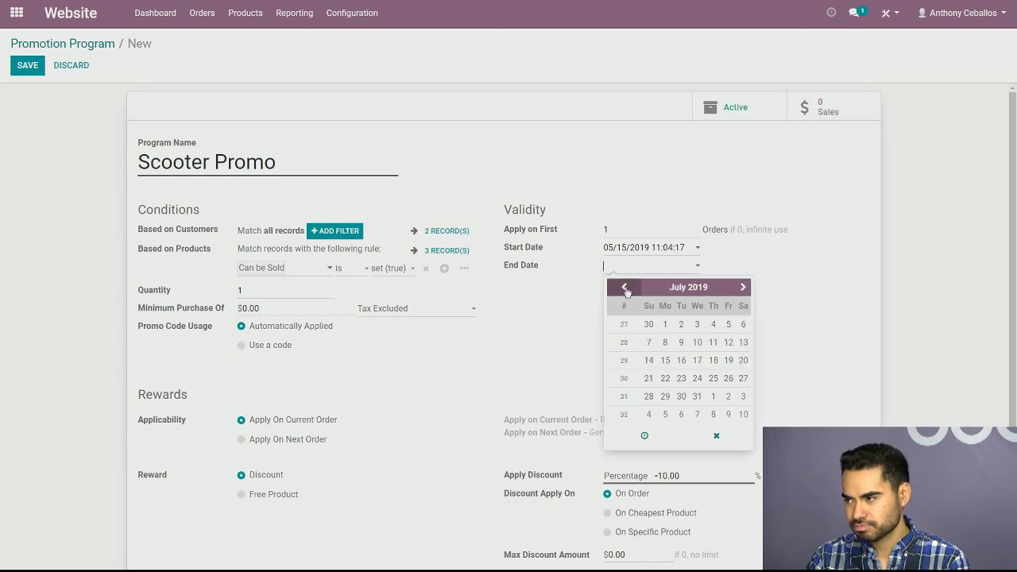
click(624, 289)
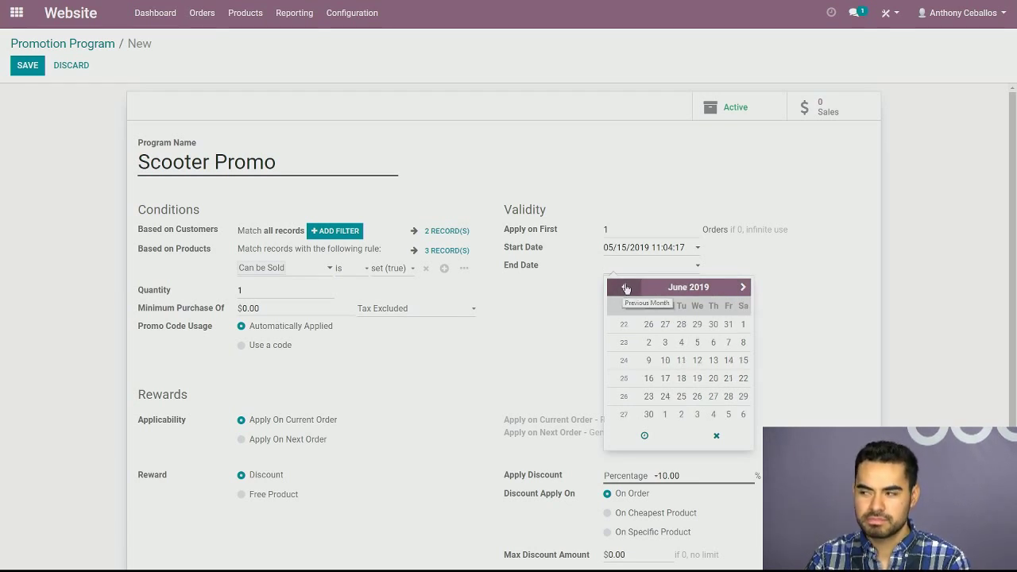
click(649, 414)
click(541, 318)
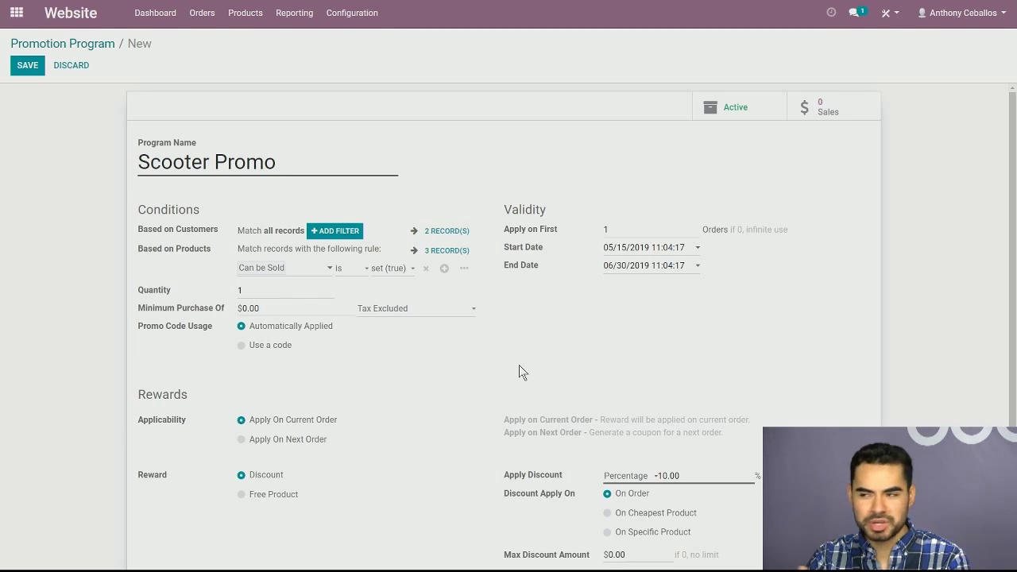
Step: Require the promotion code SCOOTER19 for Scooter Promo
scroll(434, 358, down, 1)
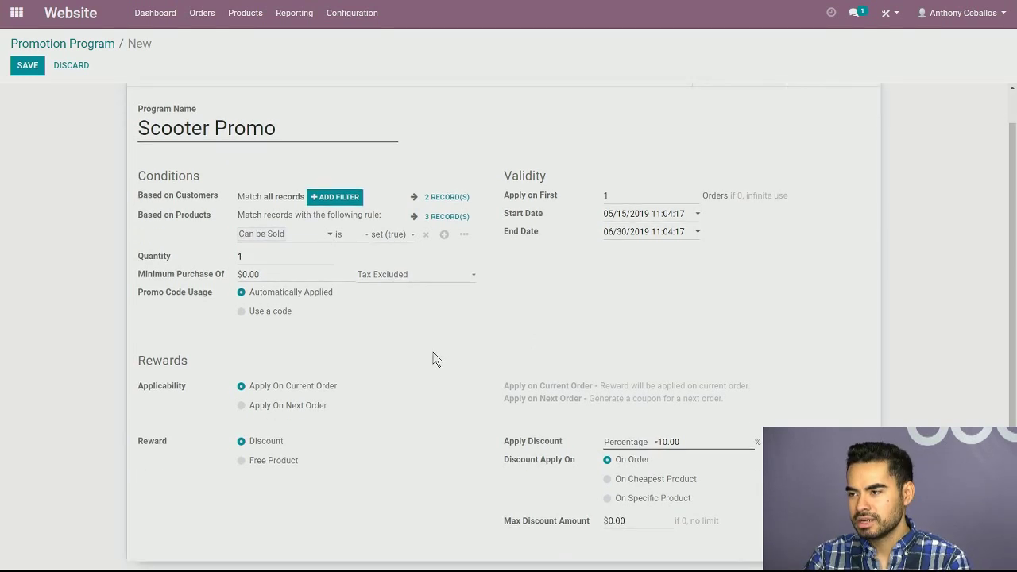
click(243, 313)
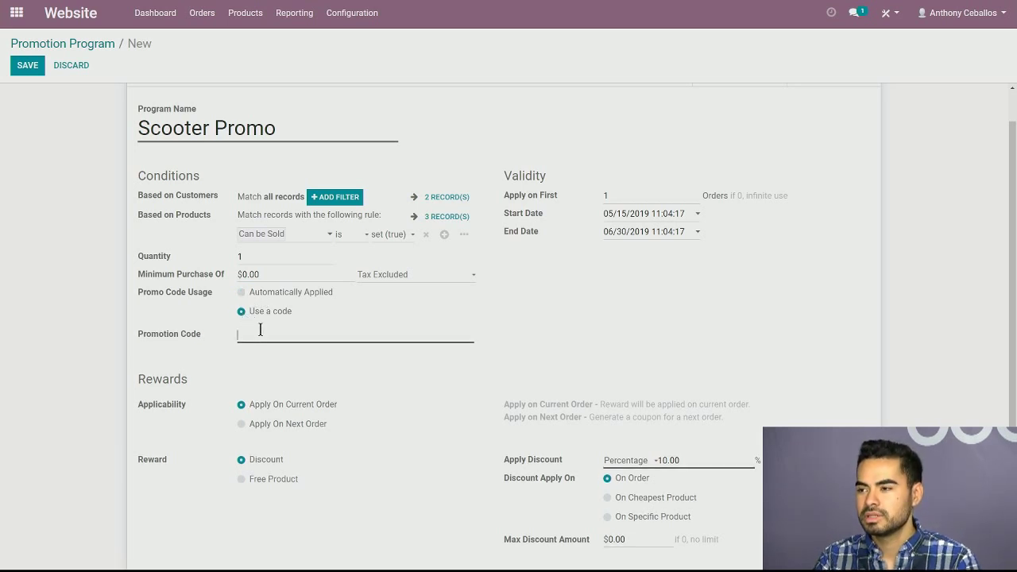
click(259, 329)
text(S)
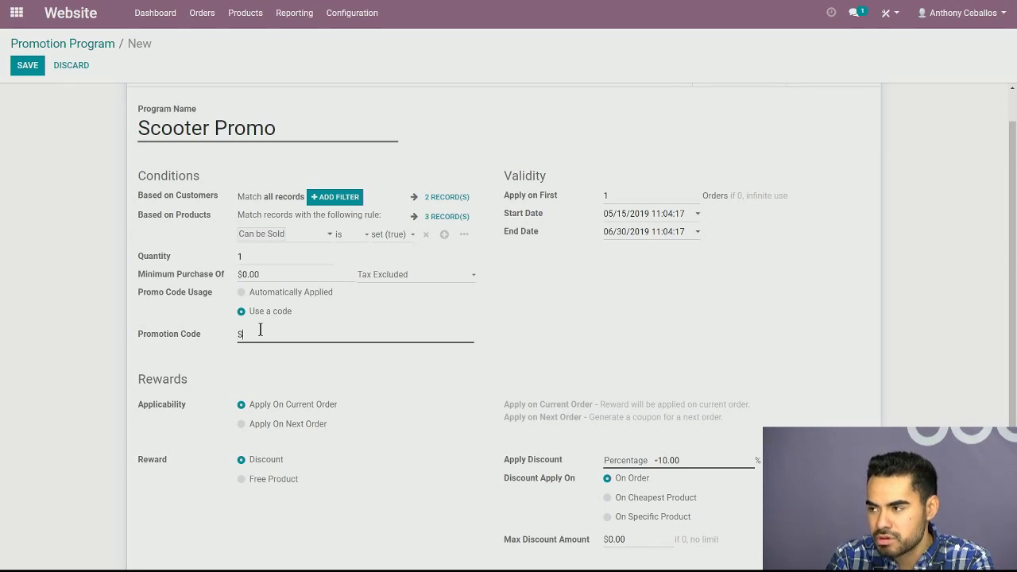
text(COOT)
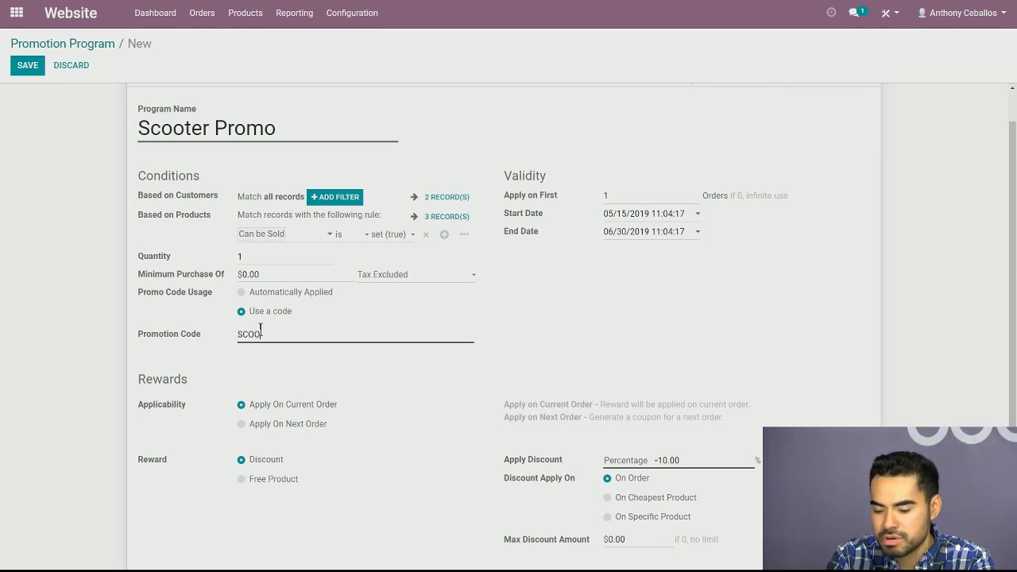
text(ER)
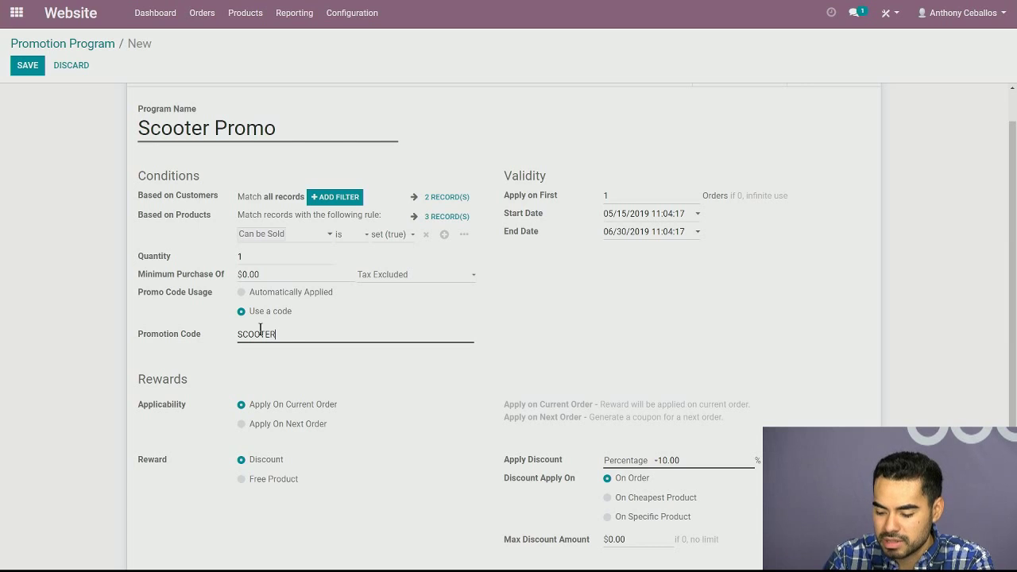
text(19)
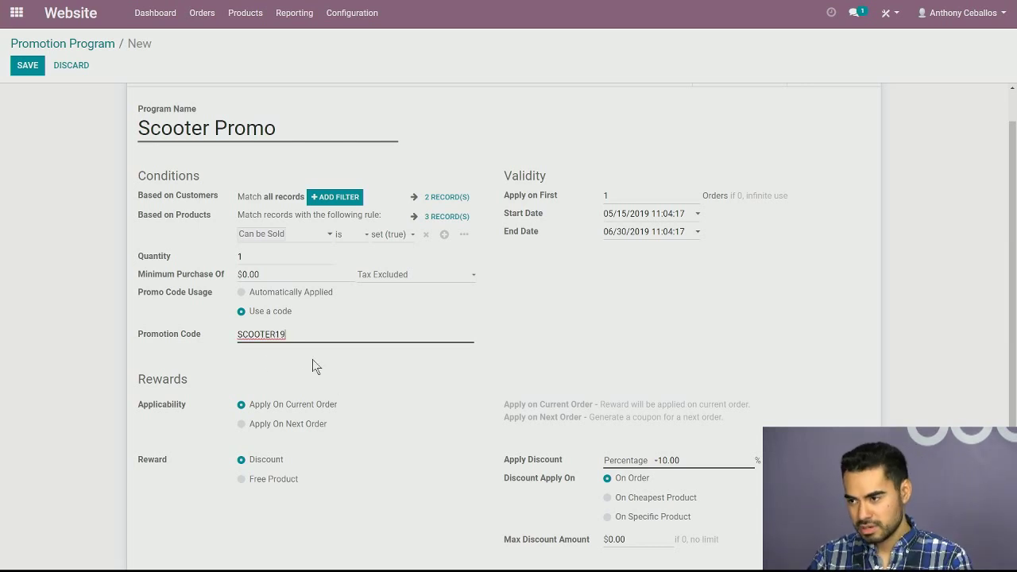
Step: Change the order discount from 10% to 45%
scroll(308, 363, down, 1)
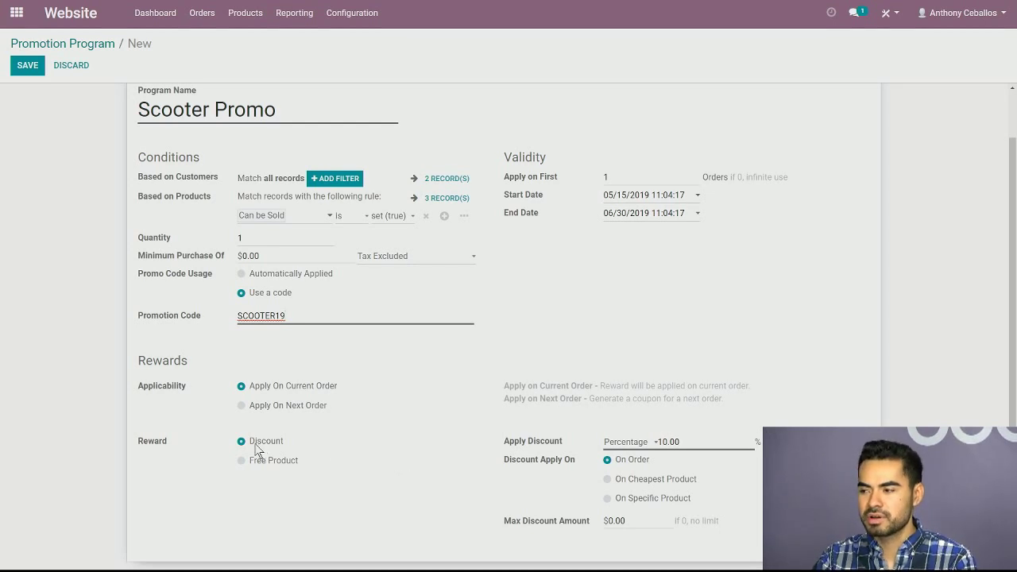
click(667, 439)
key(BackSpace)
key(BackSpace)
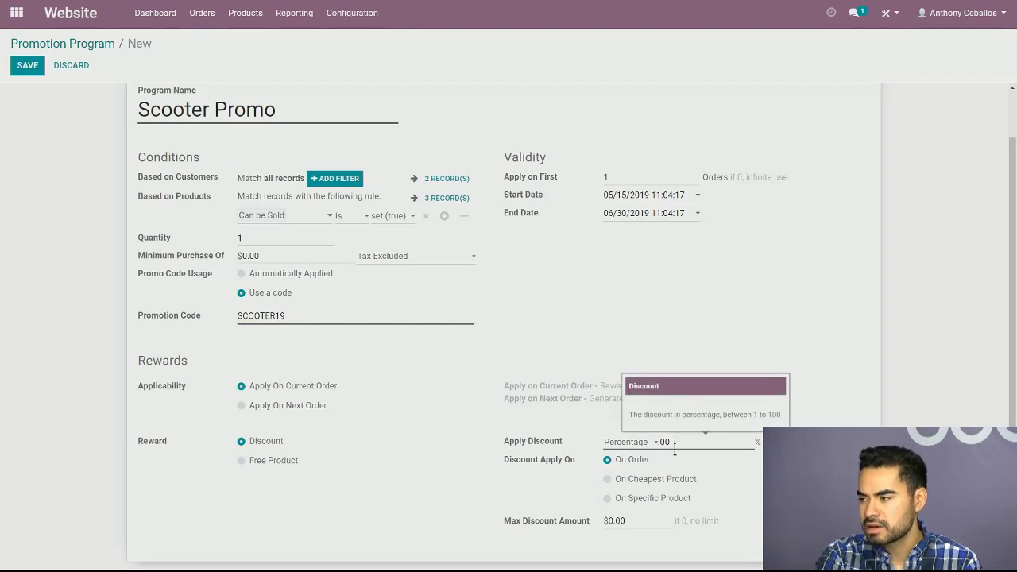
text(45)
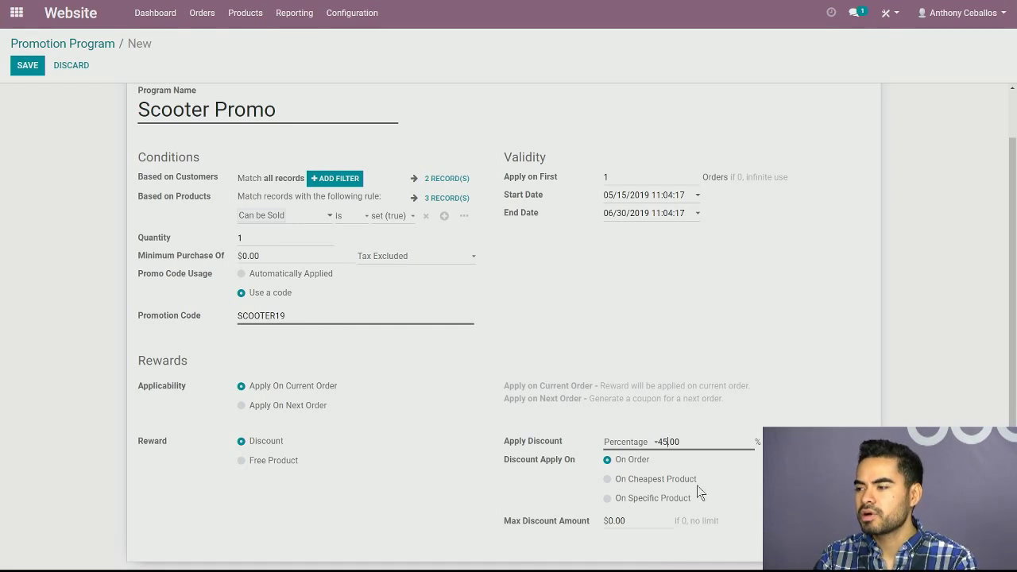
scroll(396, 442, up, 1)
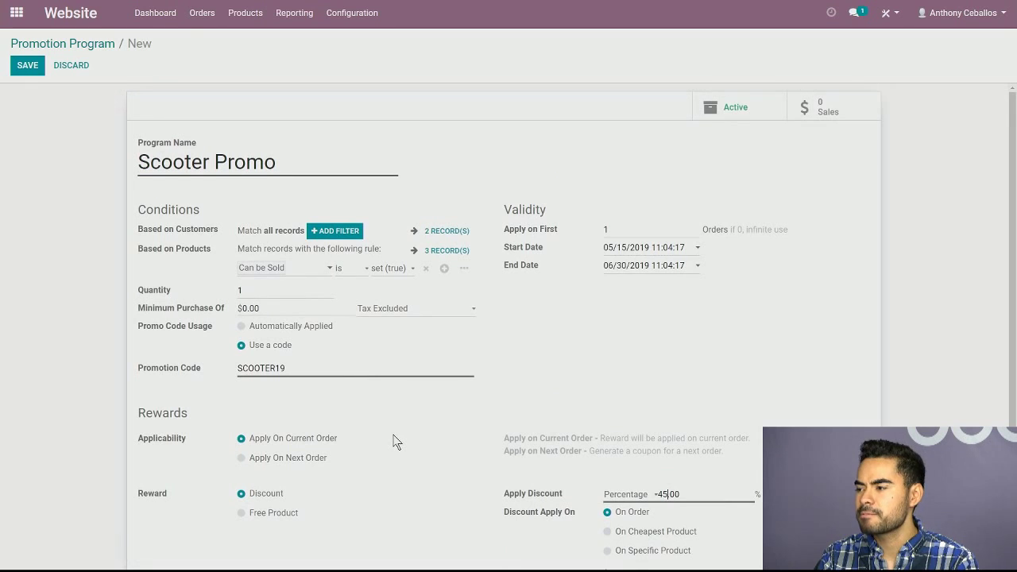
Step: Save Scooter Promo so the list shows it alongside Summer Promo
click(27, 68)
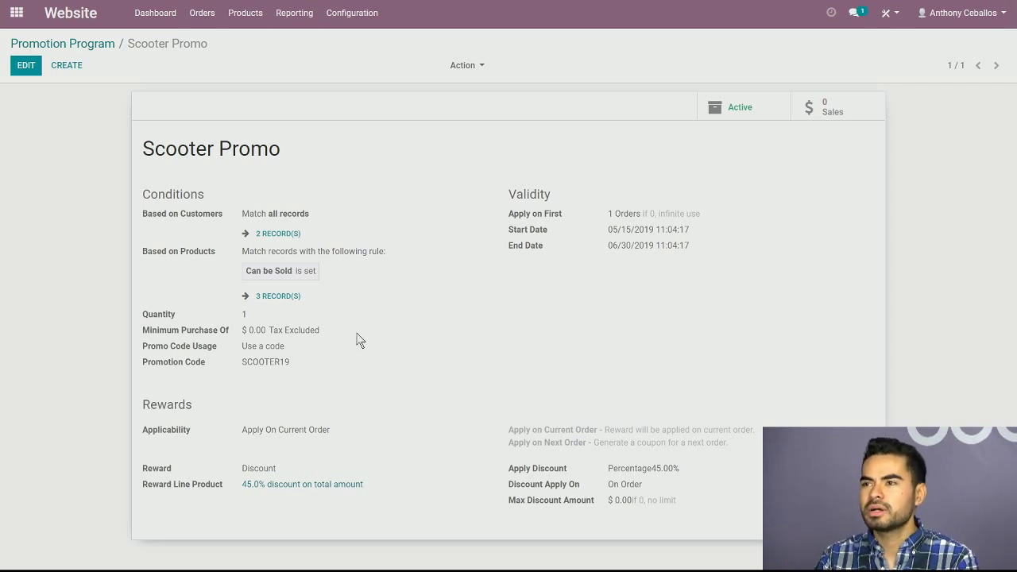
click(65, 46)
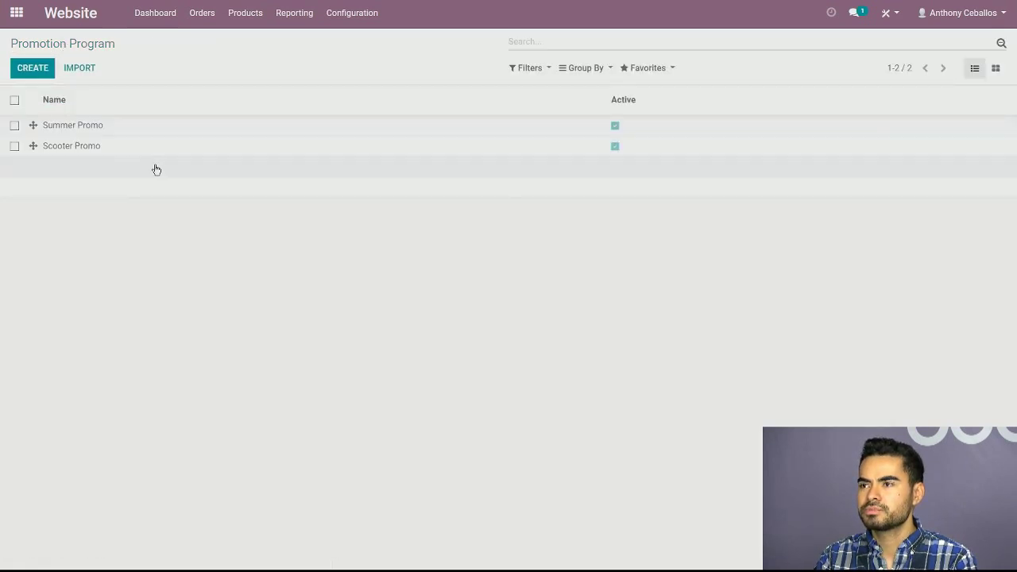
click(247, 16)
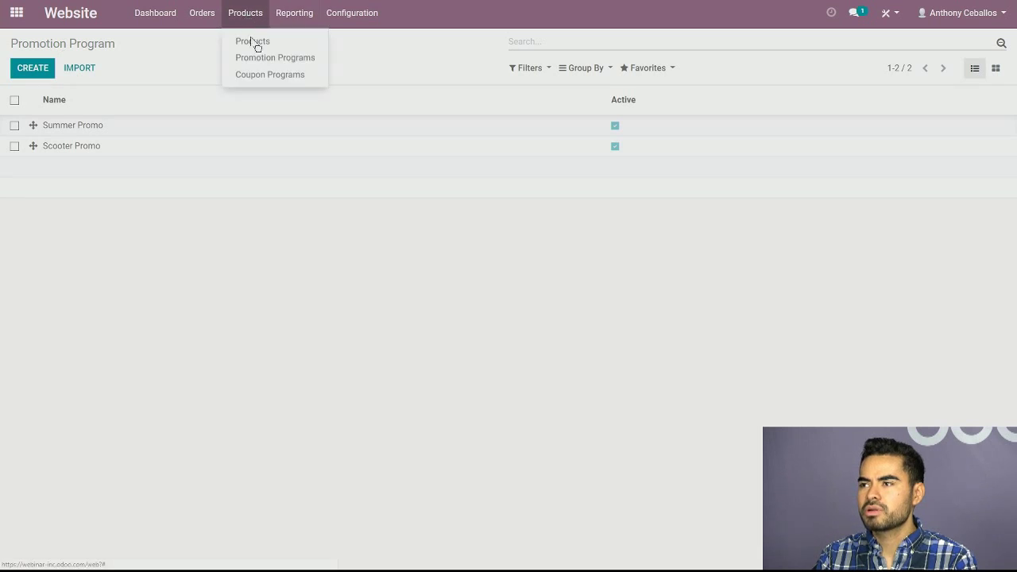
Step: Open First Scooter Coupon from the Coupon Programs list
click(264, 77)
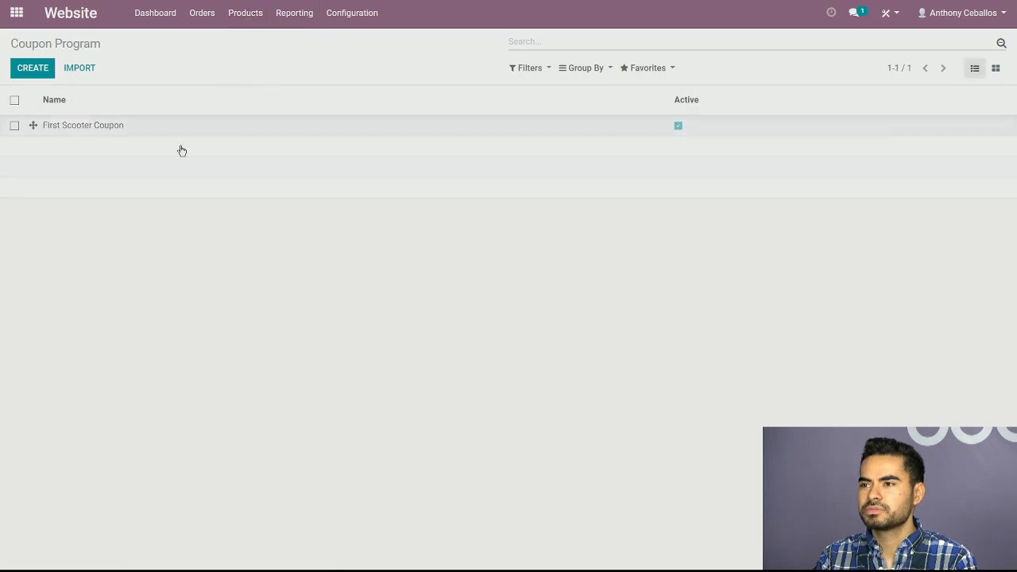
click(106, 126)
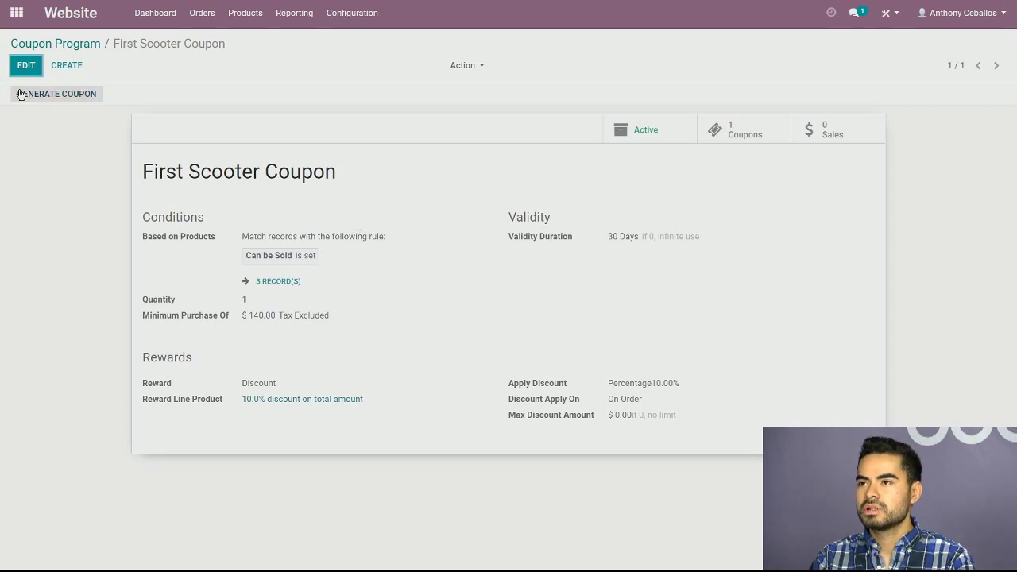
Step: Draft a coupon program named Blue Scooter Coupon and review its Black, Blue and Red Scooter matches
click(67, 65)
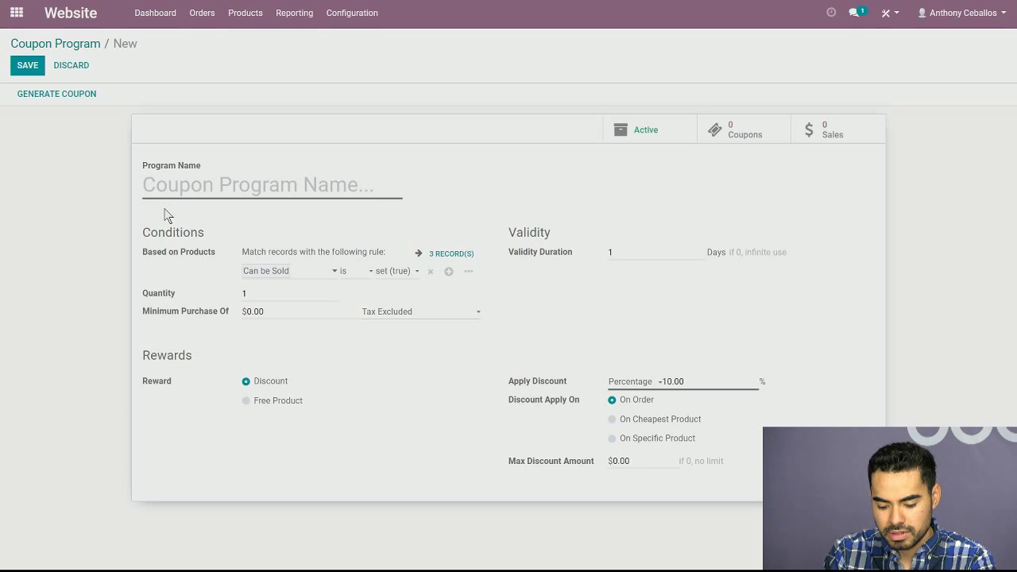
text(E)
key(BackSpace)
text(S)
key(BackSpace)
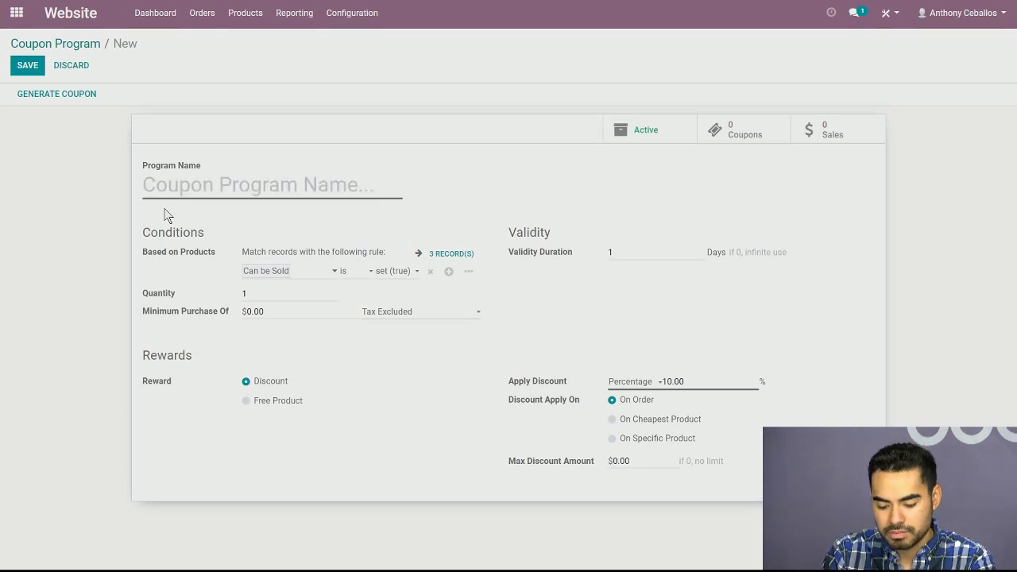
text(Blue)
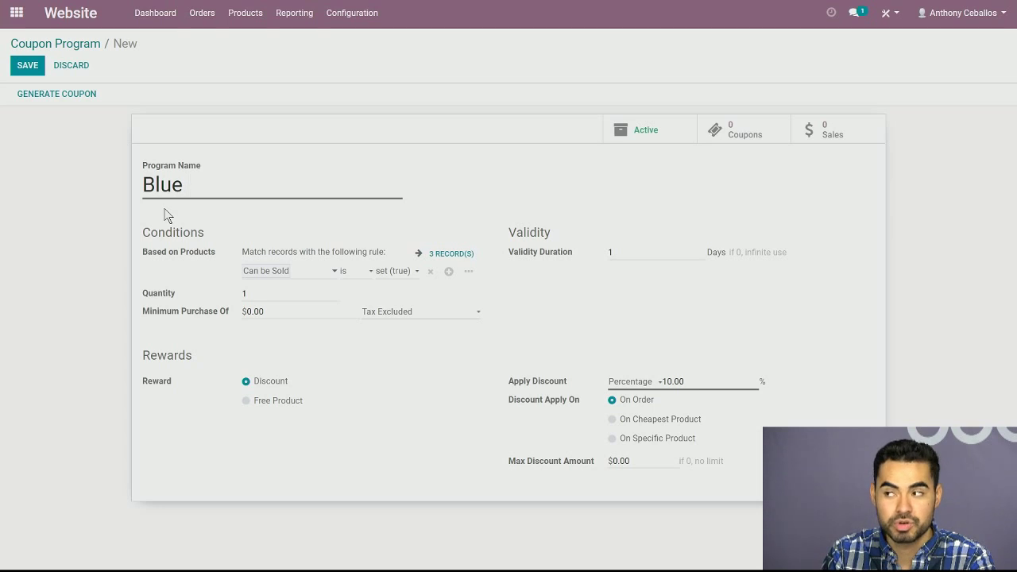
text(Scooter )
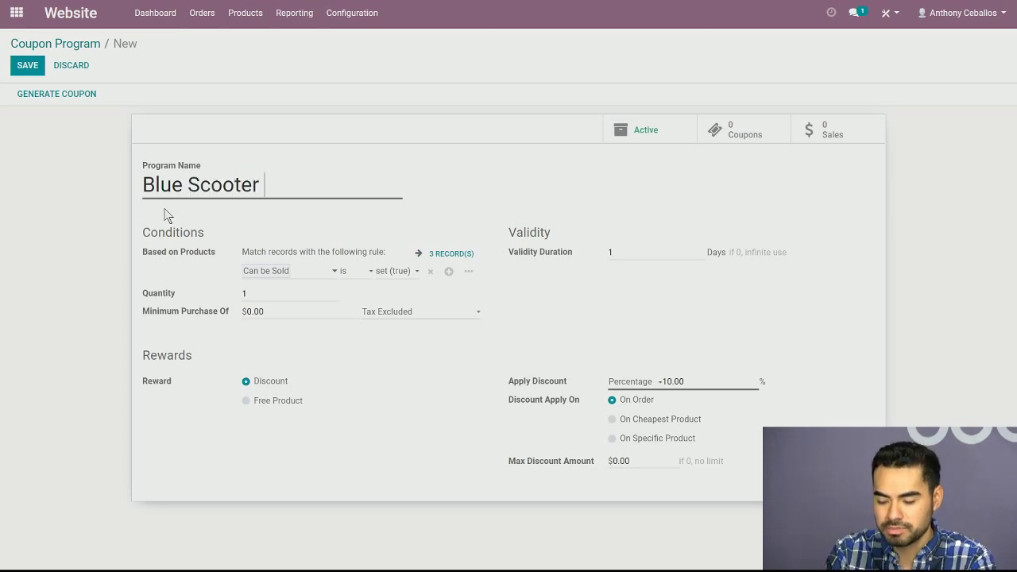
text(Progra)
key(BackSpace)
key(BackSpace)
key(BackSpace)
key(BackSpace)
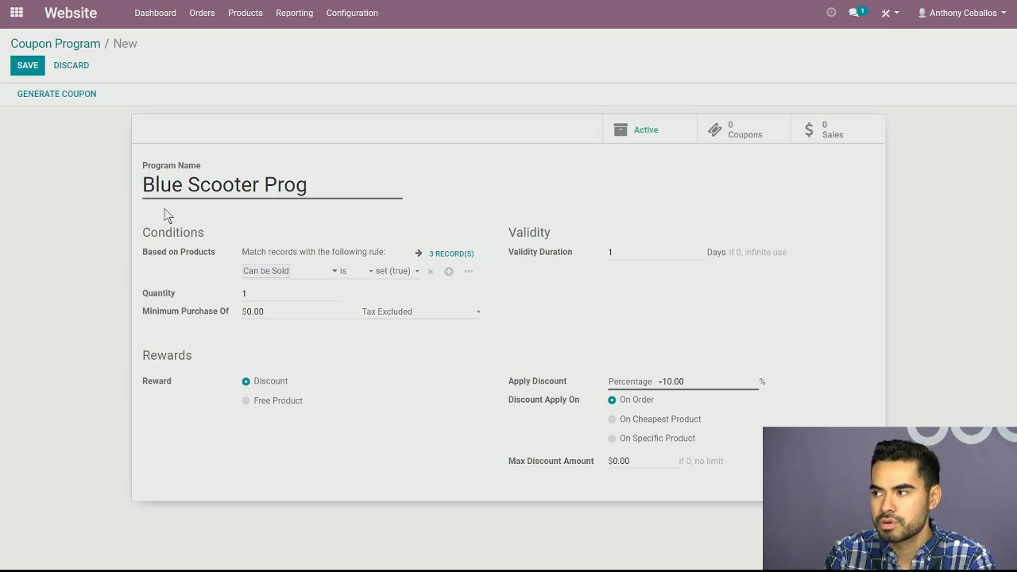
key(BackSpace)
key(BackSpace)
text(C)
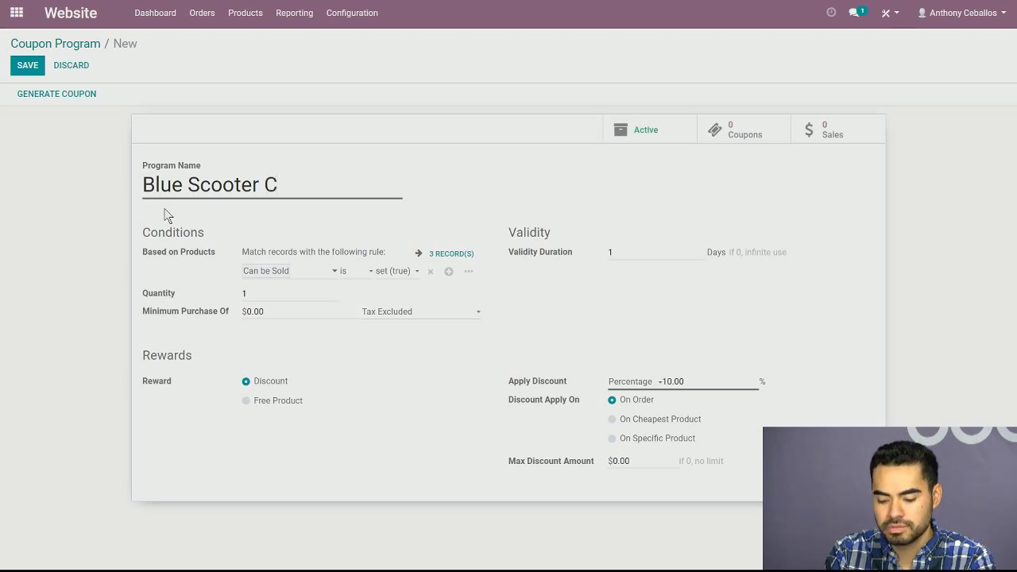
text(oupon)
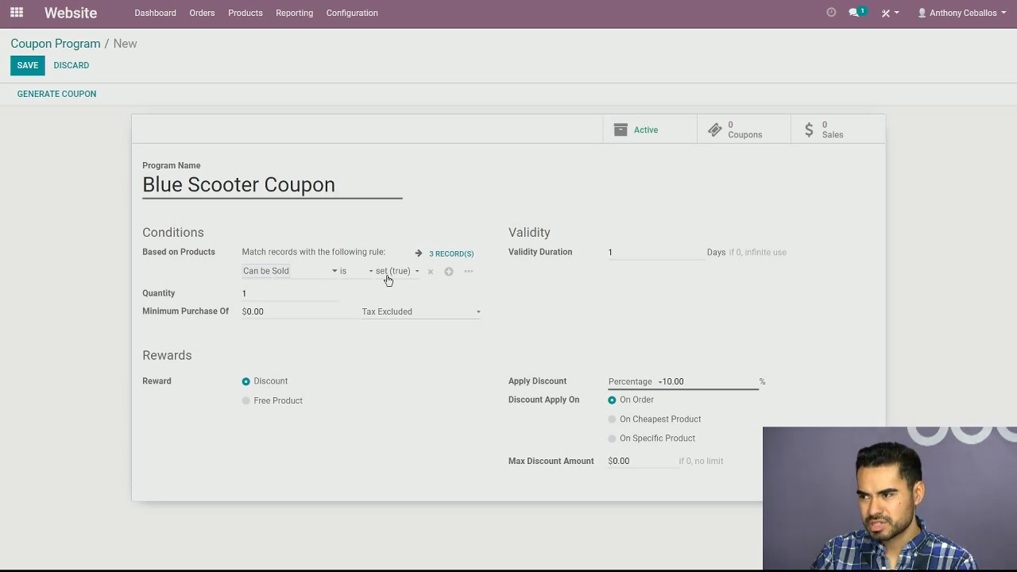
click(450, 256)
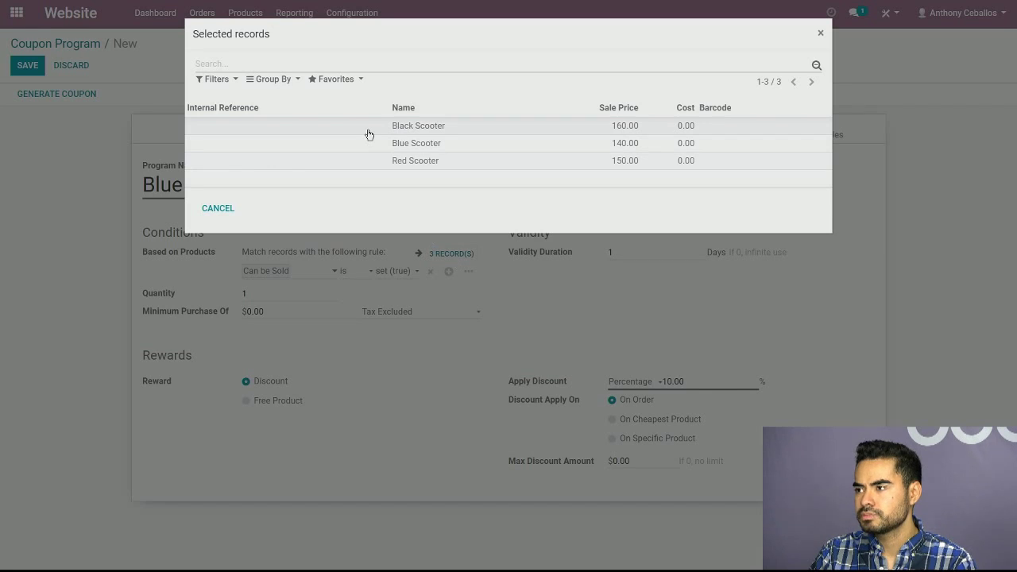
click(219, 208)
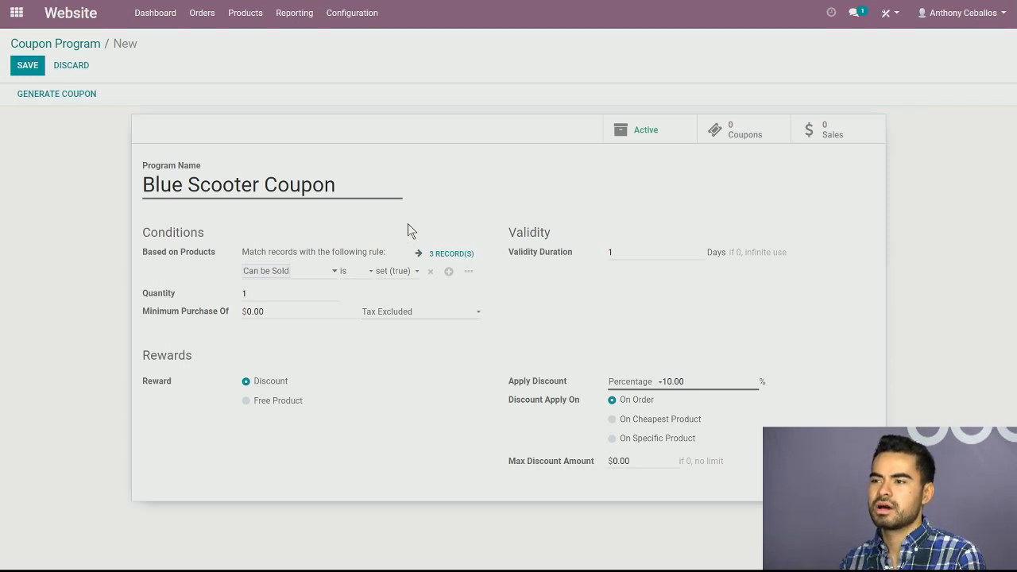
Step: Rename the coupon program from Blue Scooter Coupon to All Scooter Coupon
click(181, 184)
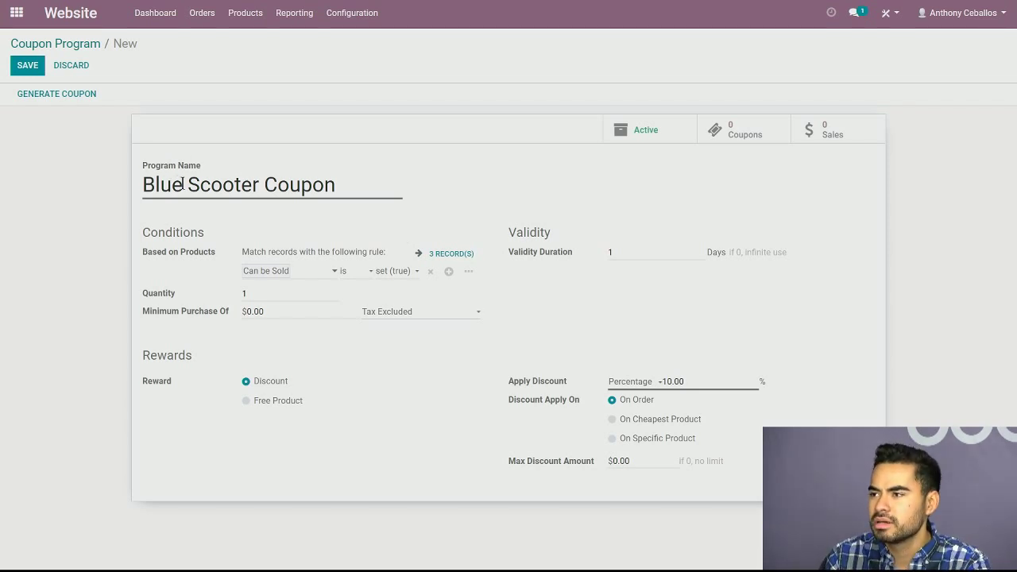
key(BackSpace)
key(BackSpace)
key(BackSpace)
key(BackSpace)
text(AL)
key(BackSpace)
text(ll)
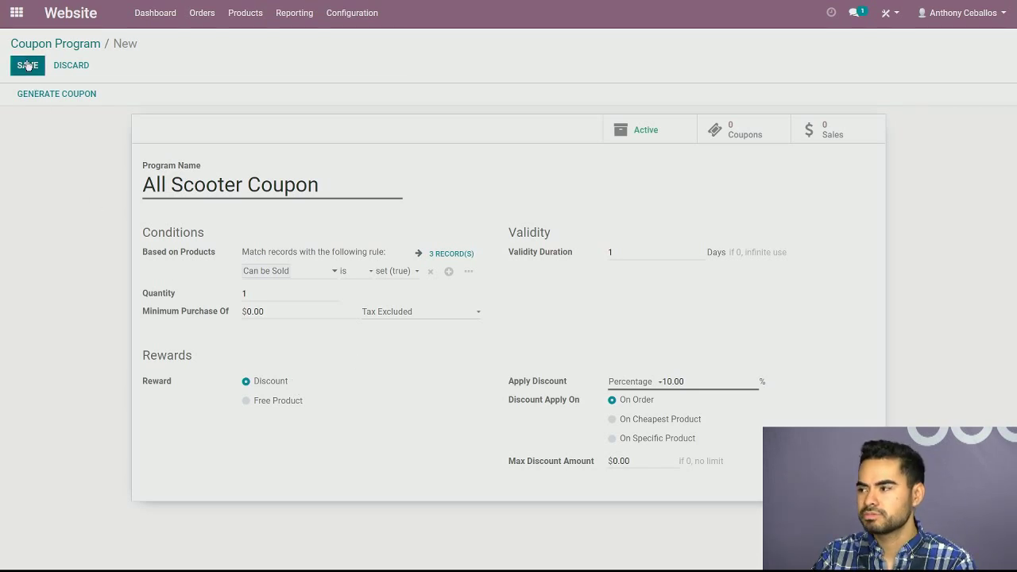
Step: Set the validity duration to 30 days and save the program
double_click(616, 250)
text(30)
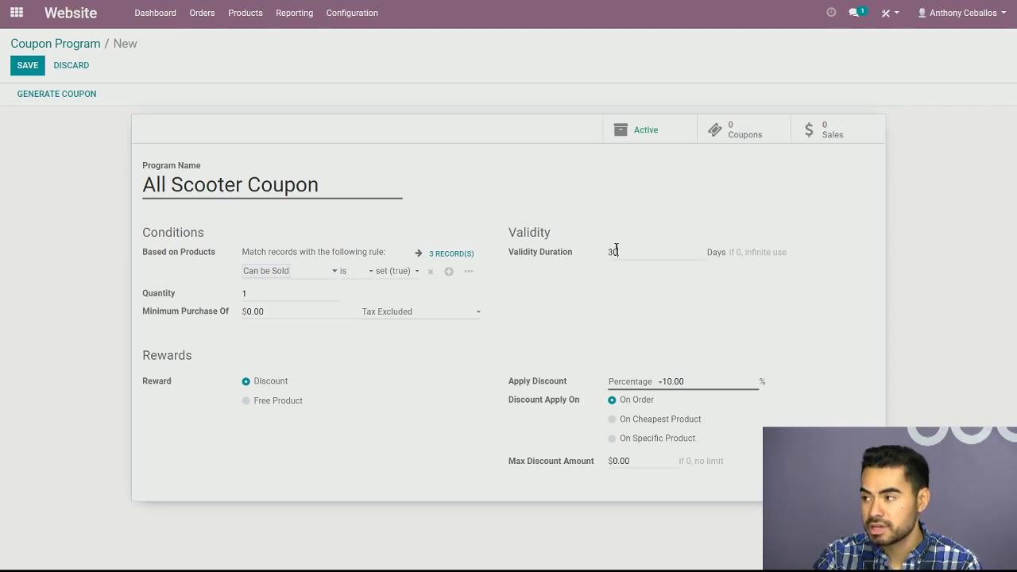
click(27, 67)
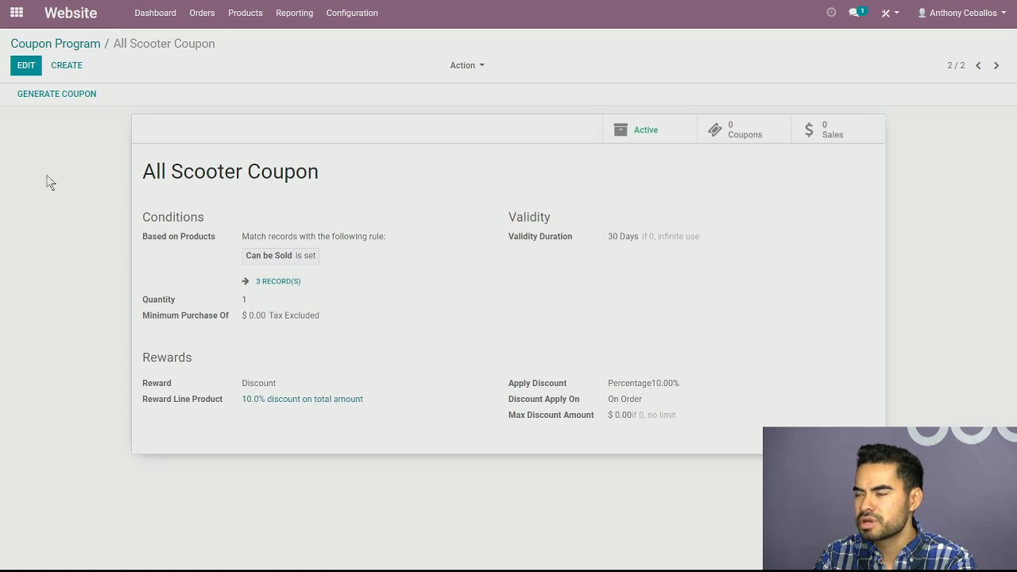
Step: Generate 10 coupons, expiring 06/14/2019, and view them on the Coupons page
click(64, 95)
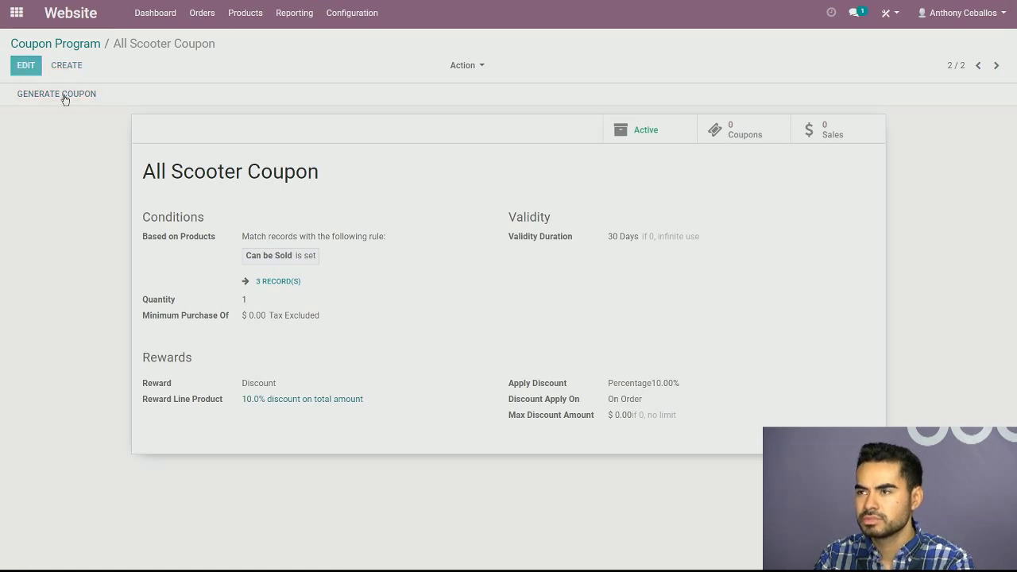
key(BackSpace)
text(10)
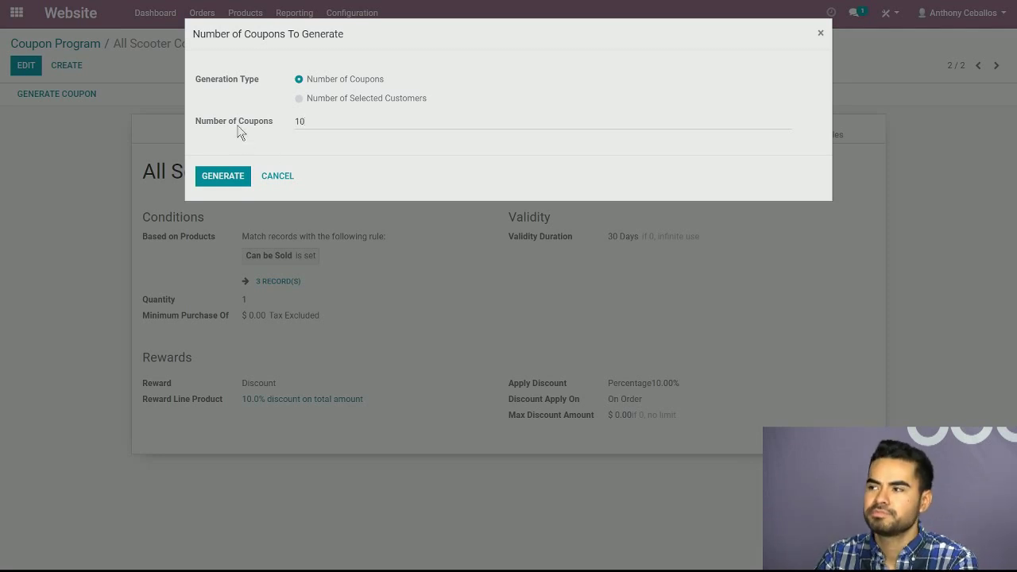
click(223, 181)
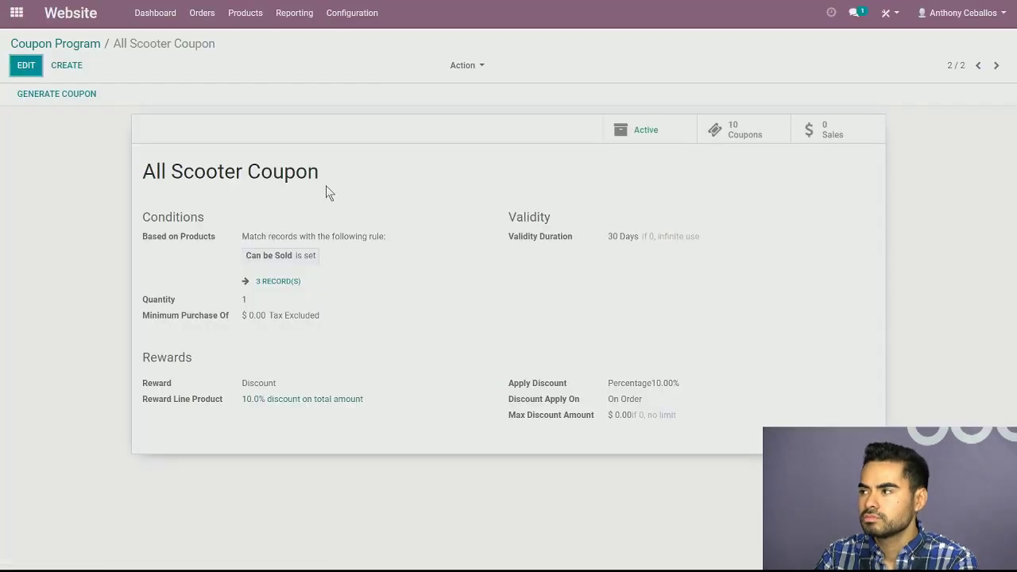
click(727, 136)
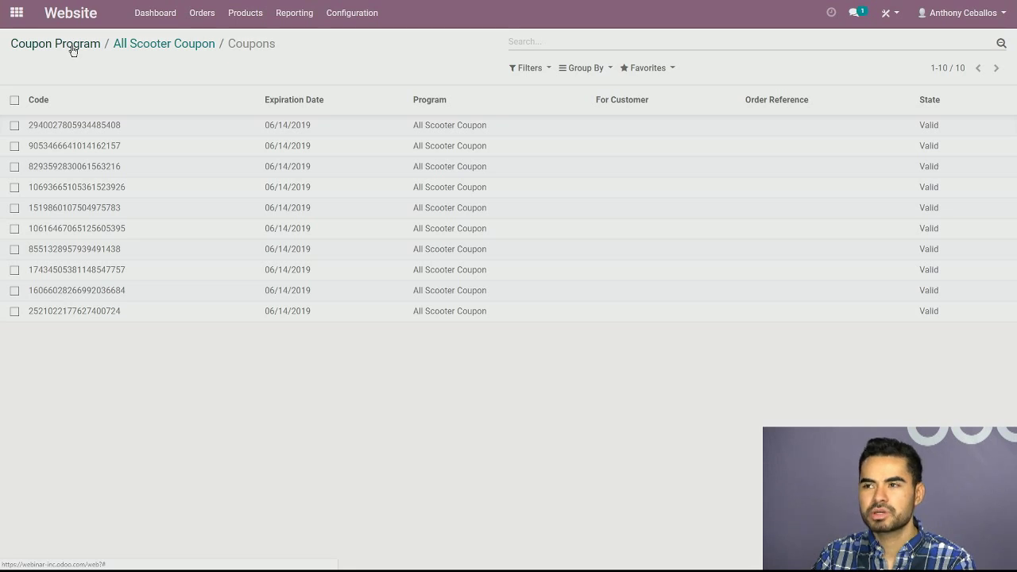
Step: Check both active promotion programs, then switch to the Website app's eCommerce Dashboard
click(247, 17)
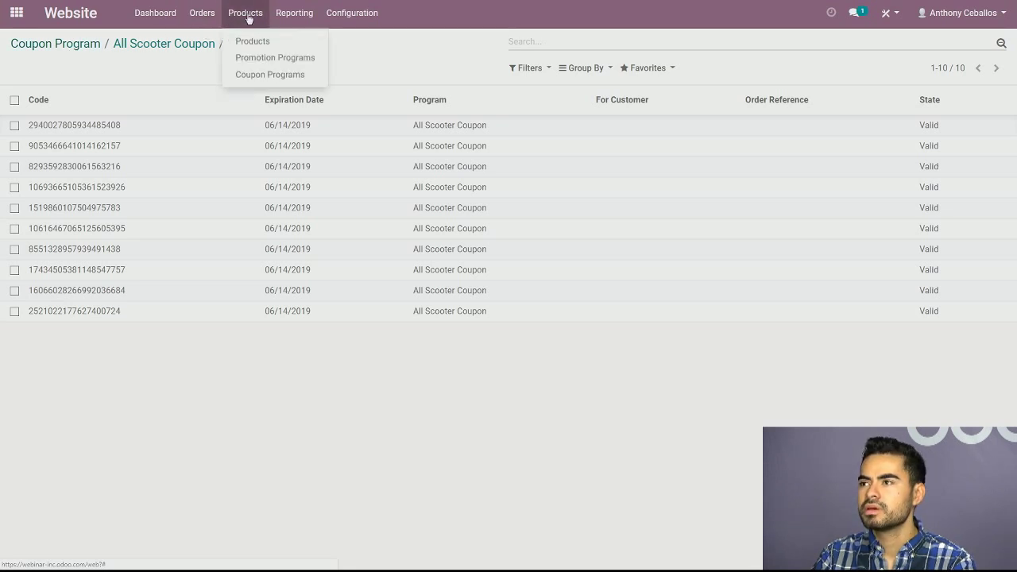
click(251, 60)
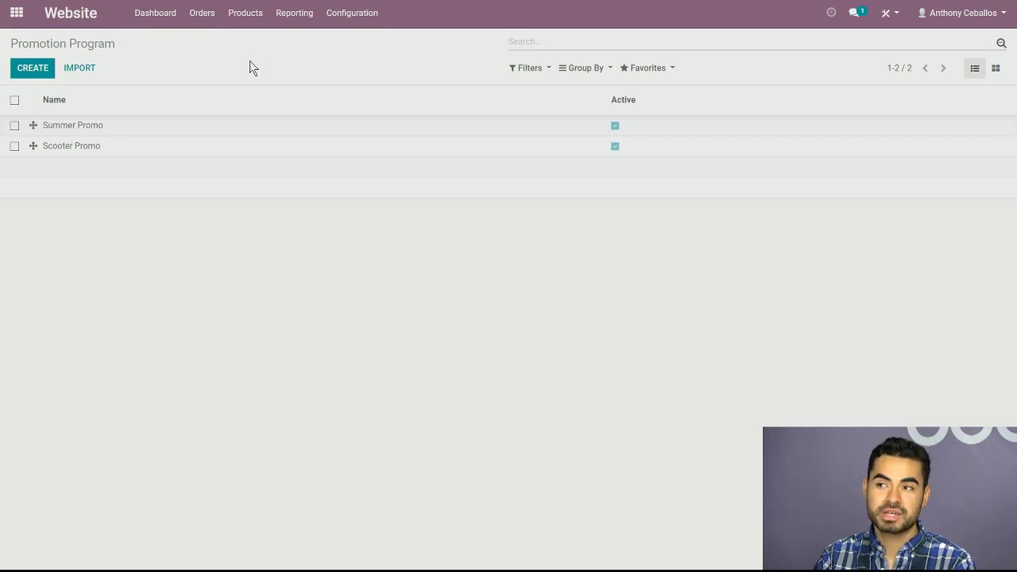
click(12, 15)
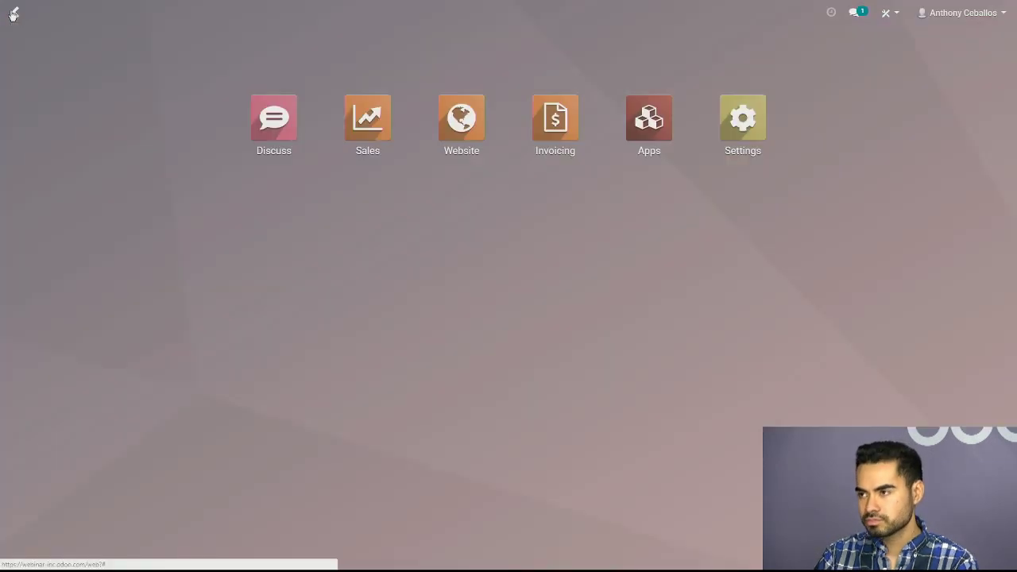
click(462, 118)
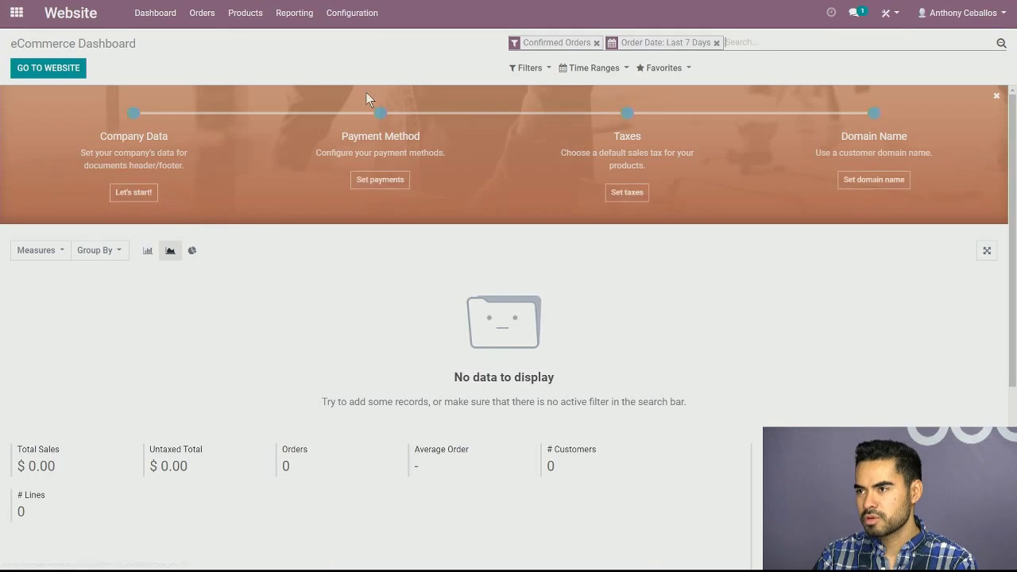
Step: Open the live website homepage and scroll to the Summer Scooter Promo banner
click(40, 70)
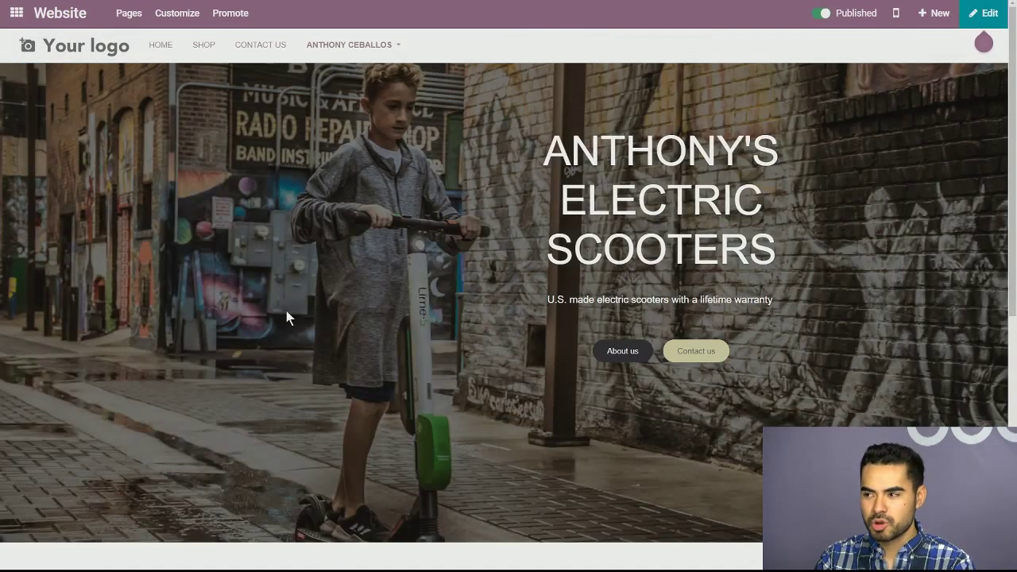
scroll(269, 308, down, 3)
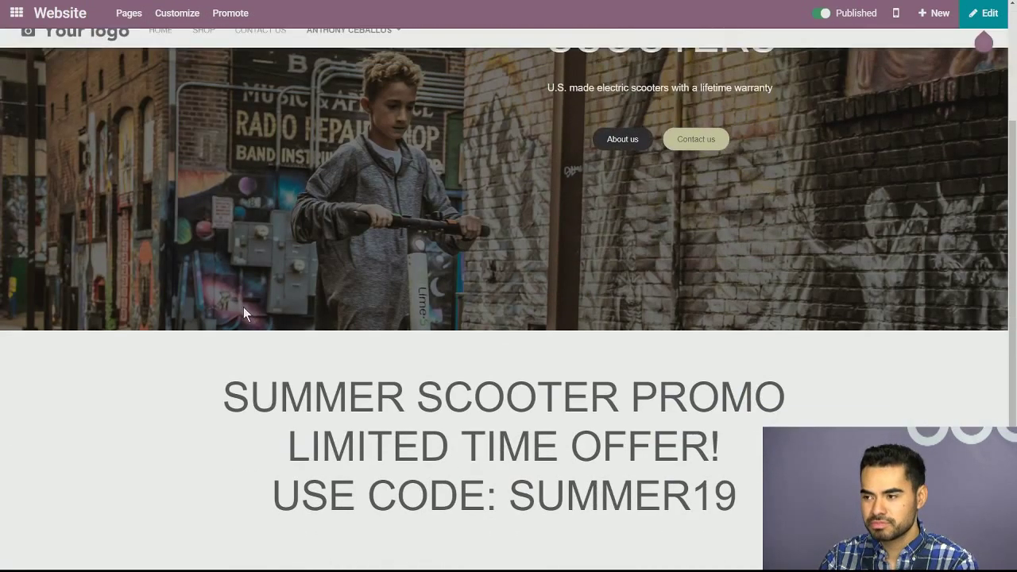
scroll(241, 308, up, 3)
scroll(240, 308, down, 4)
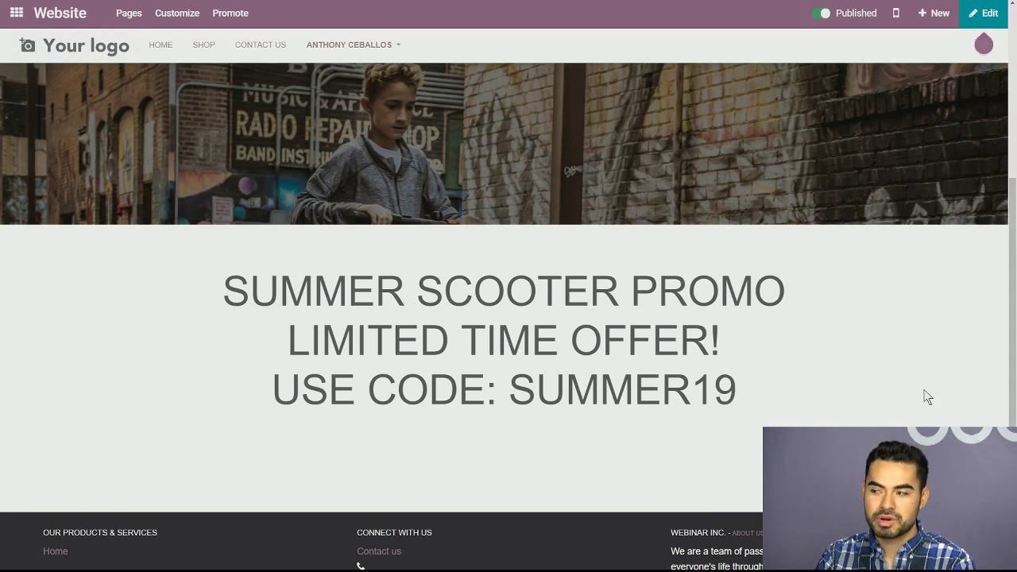
scroll(220, 345, down, 1)
scroll(221, 345, up, 1)
Step: Copy the SUMMER19 promo code from the banner and go to the Shop listing
drag(509, 389, 738, 394)
key(ctrl+c)
right_click(676, 382)
click(699, 391)
scroll(175, 372, up, 5)
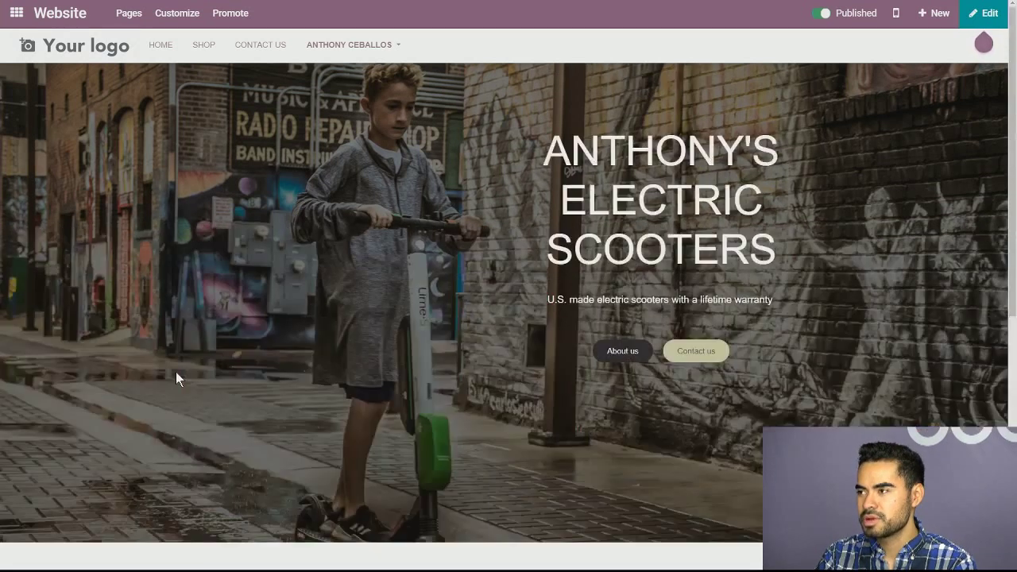
click(201, 51)
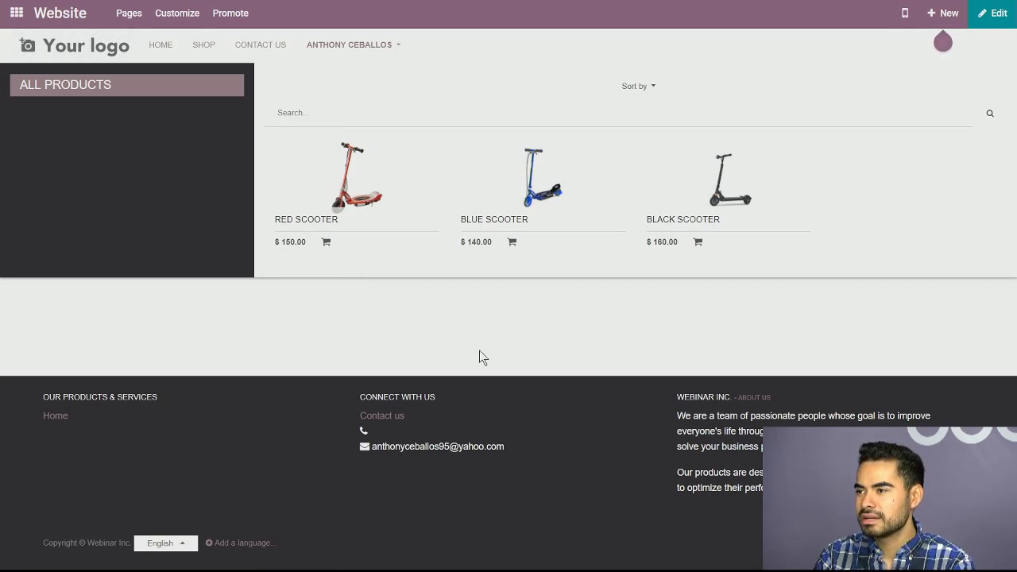
Step: Add the $150.00 Red Scooter to the cart from its product page
click(370, 171)
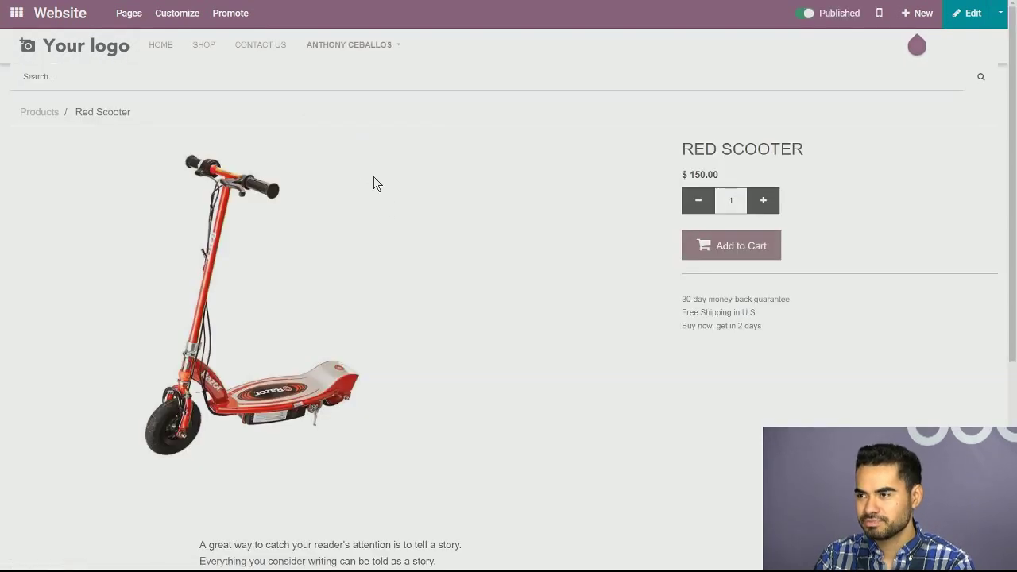
scroll(443, 232, down, 5)
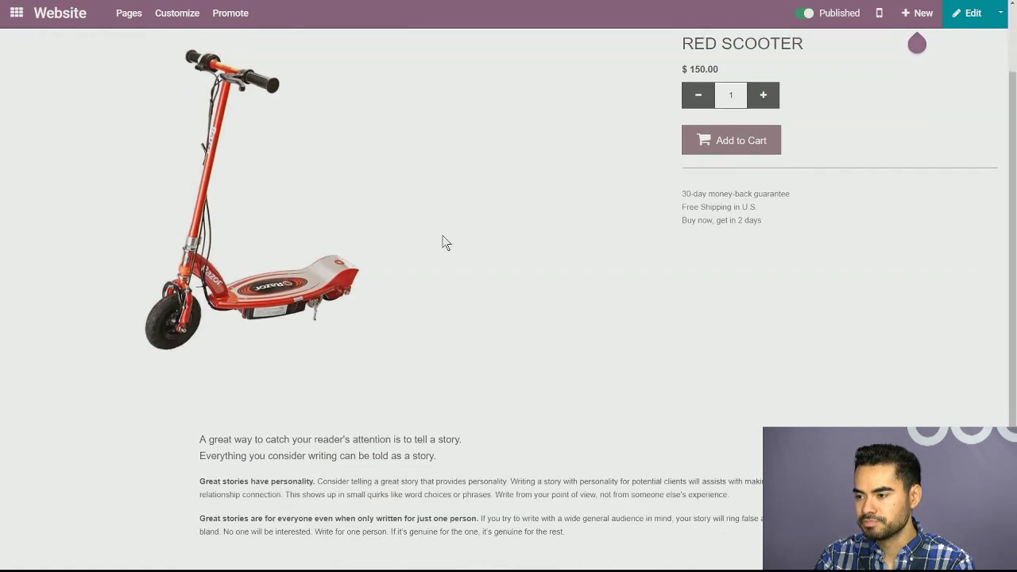
scroll(472, 265, up, 5)
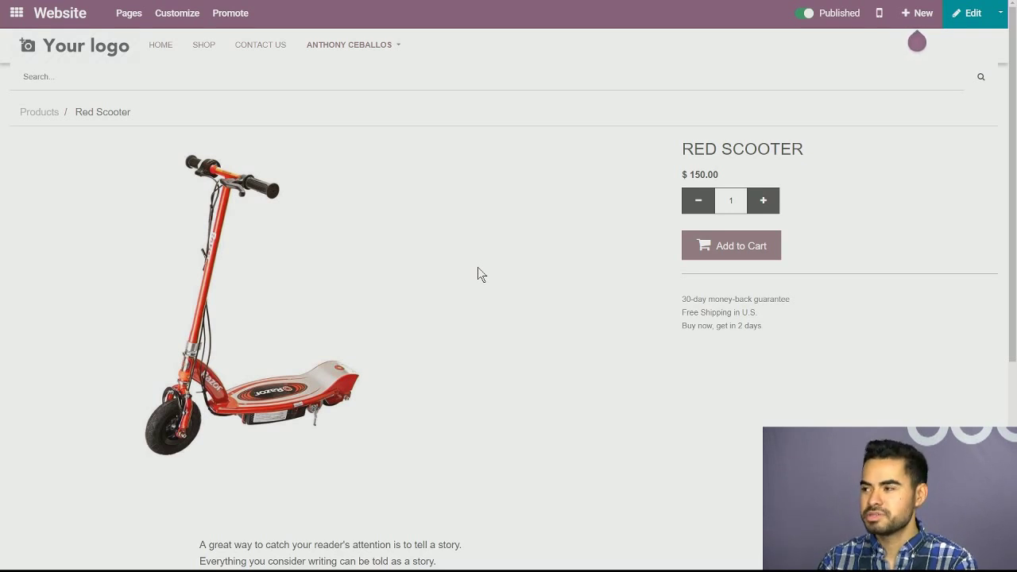
click(713, 247)
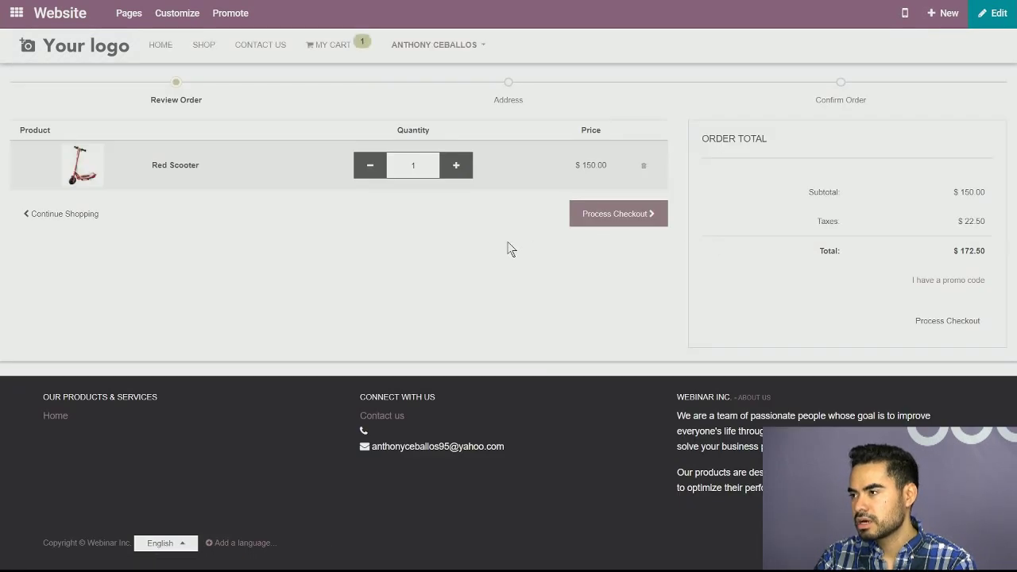
Step: Paste SUMMER19 as the promo code and apply it, giving 30% off for $120.75
click(923, 281)
click(729, 288)
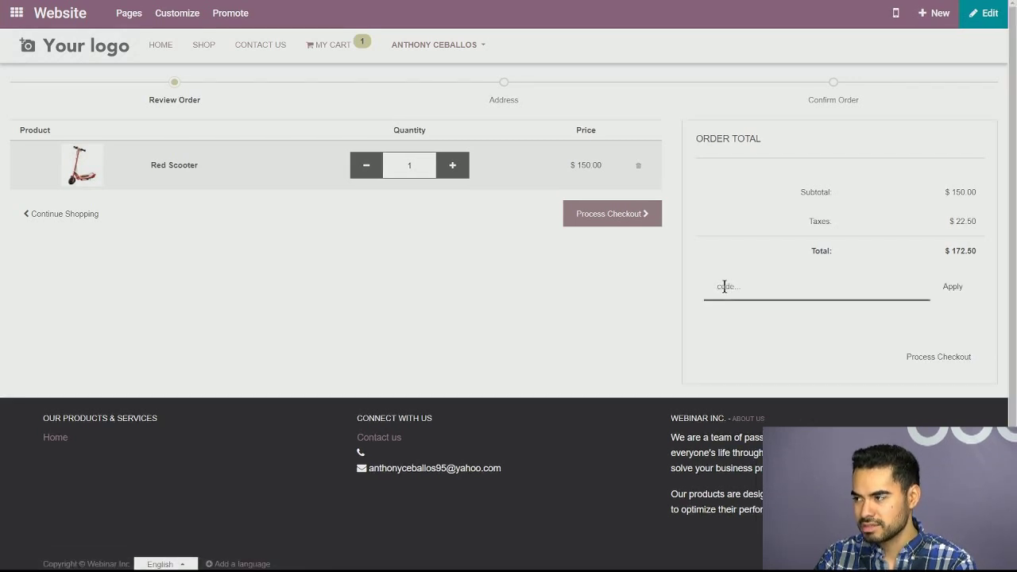
right_click(724, 289)
click(759, 371)
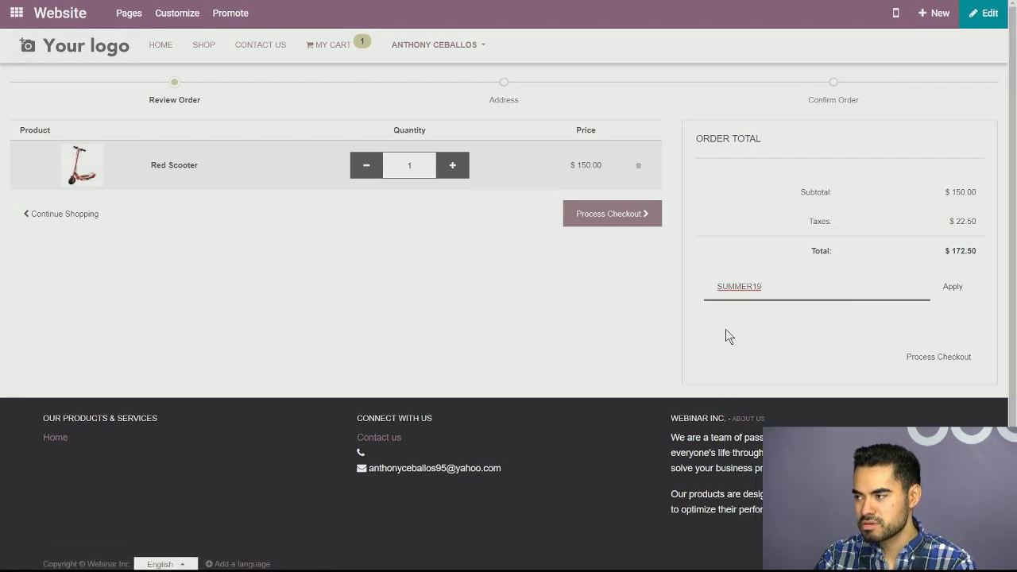
click(950, 290)
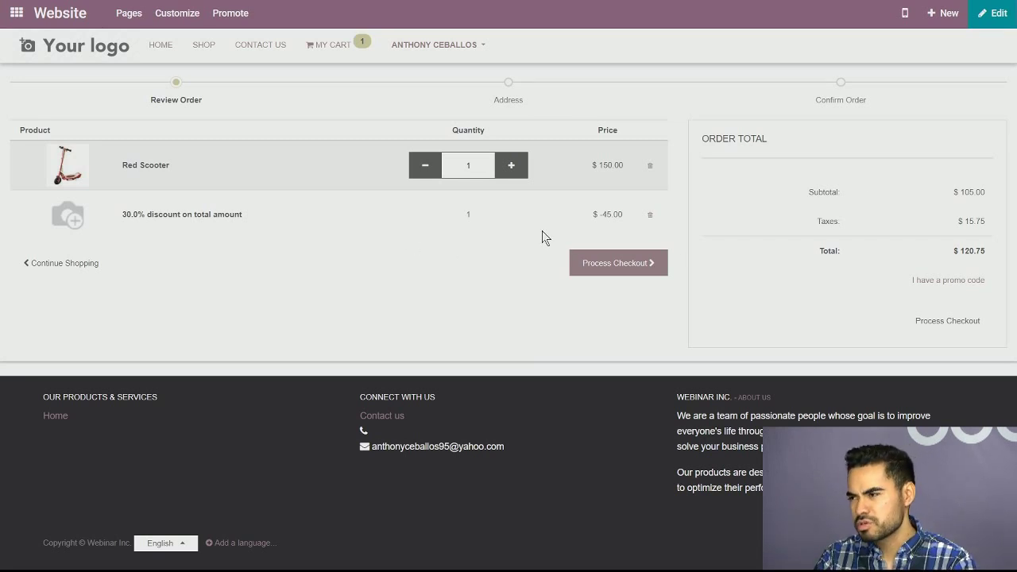
Step: Take the $120.75 Red Scooter order through Process Checkout to the Address step
click(606, 264)
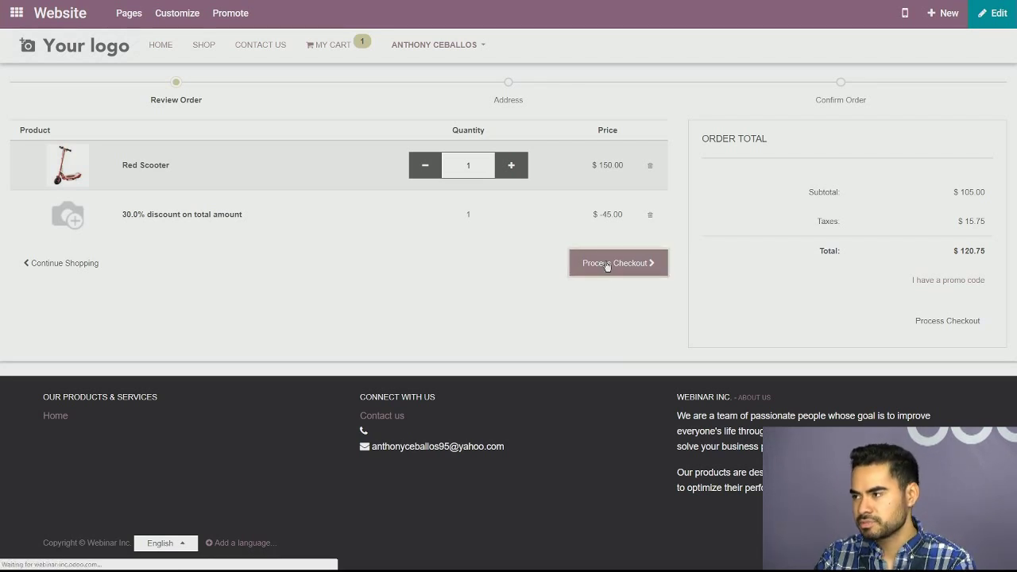
scroll(535, 270, down, 2)
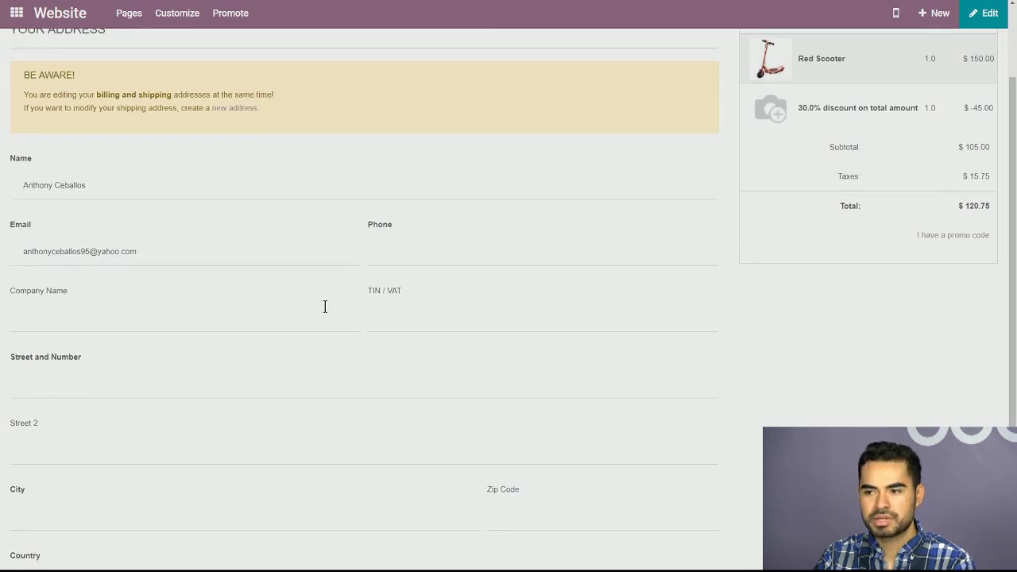
scroll(341, 313, down, 3)
scroll(434, 329, up, 4)
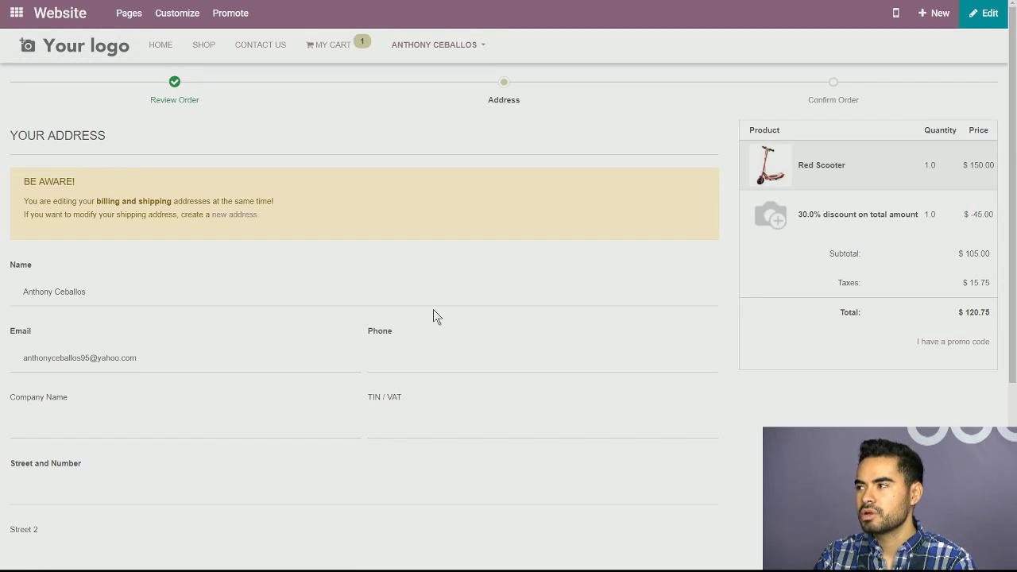
scroll(433, 316, down, 4)
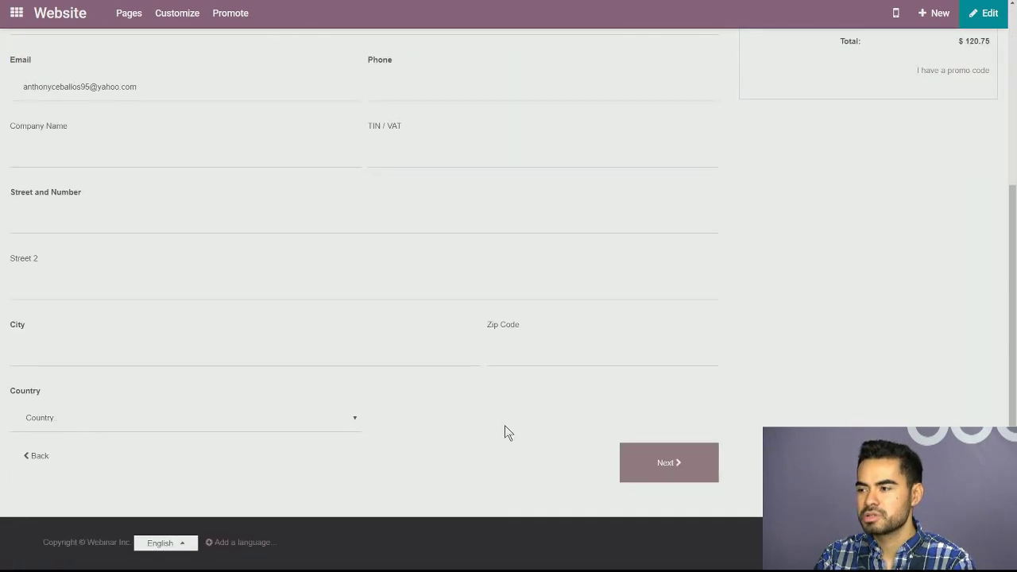
click(642, 461)
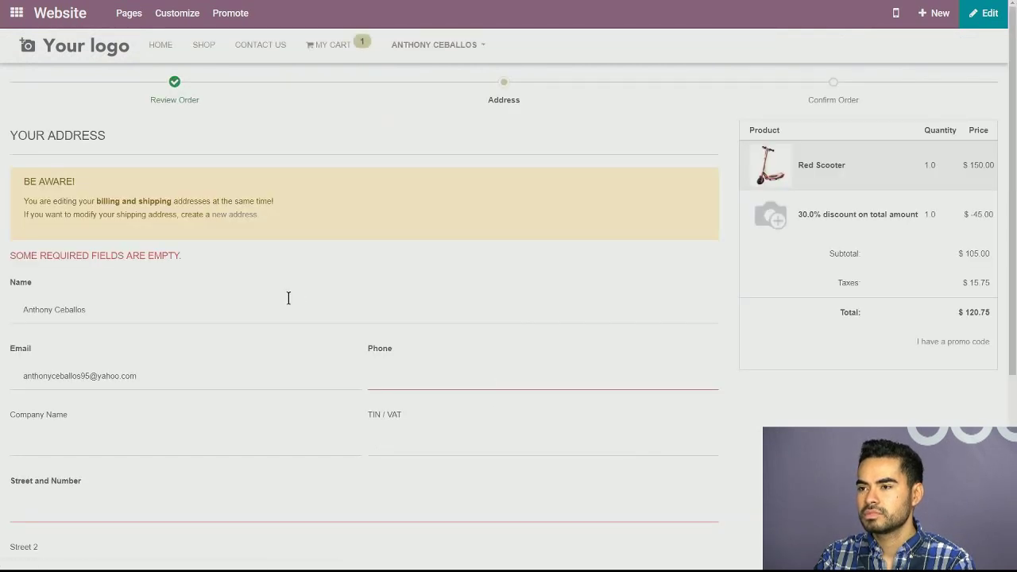
scroll(316, 354, down, 3)
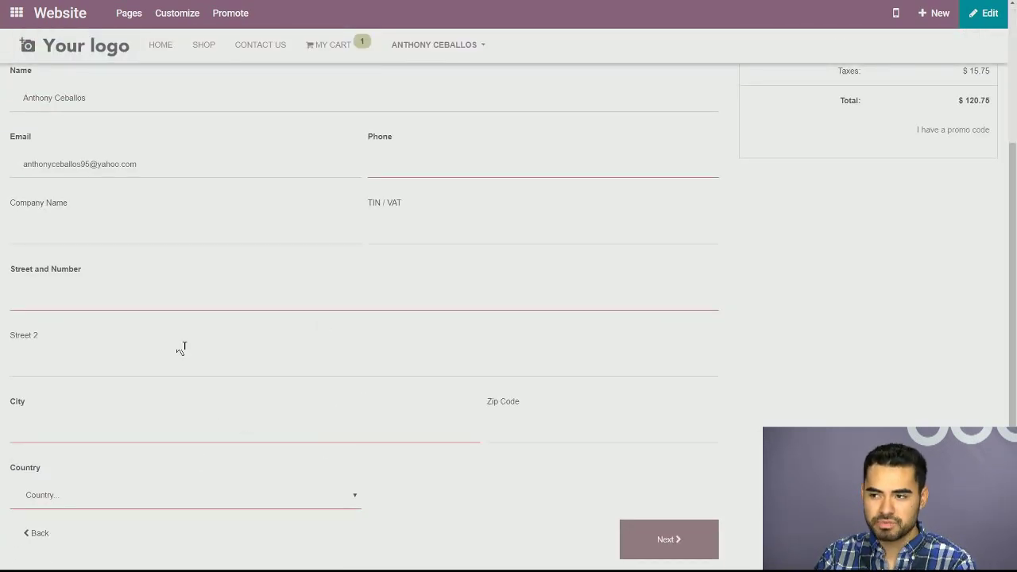
scroll(328, 386, up, 3)
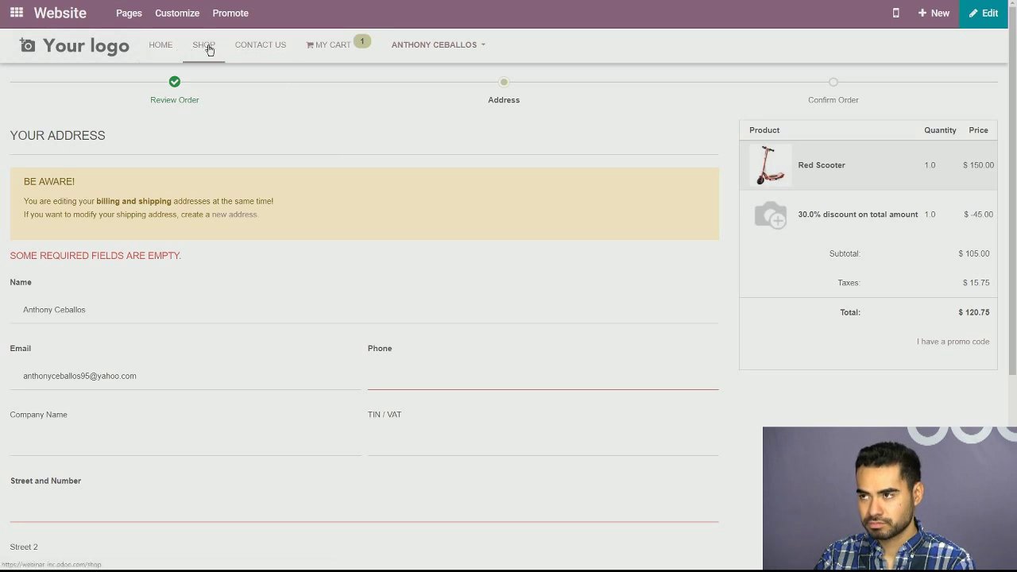
Step: Leave checkout by going to the My Cart page
mouse_move(337, 49)
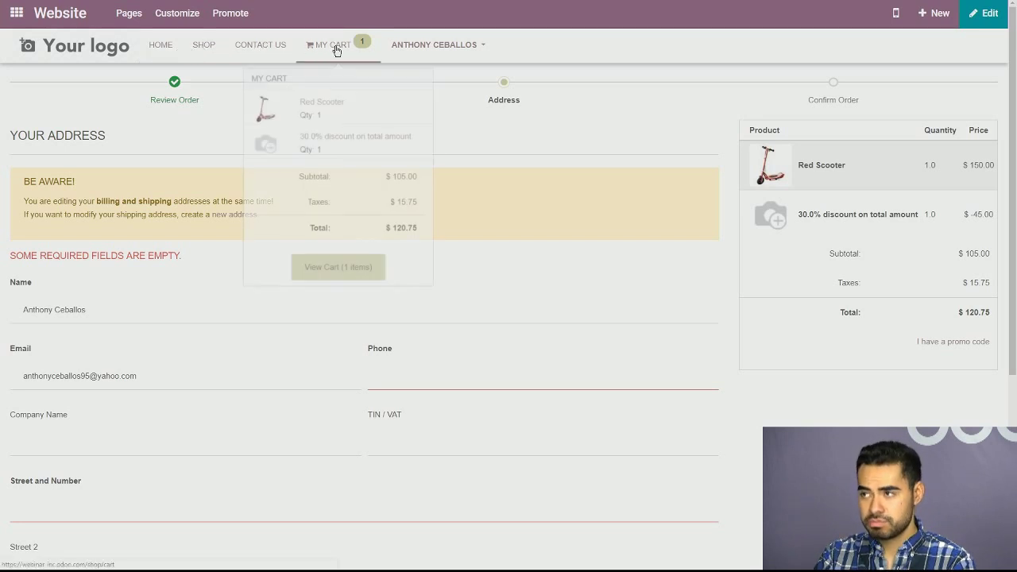
click(337, 50)
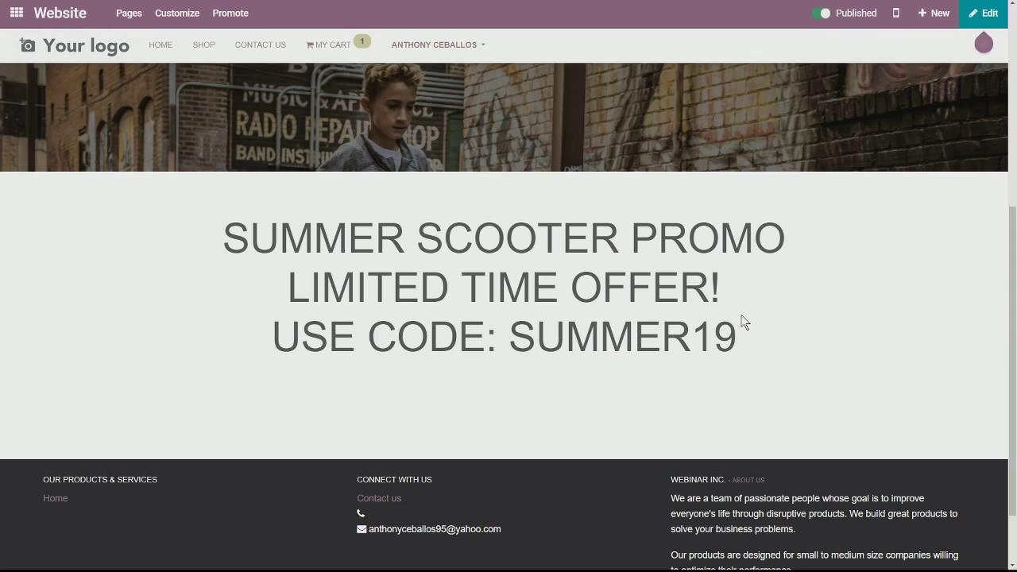
Step: From the apps menu, open Website > Products > Promotion Programs in the backend
scroll(432, 284, up, 1)
scroll(431, 286, up, 2)
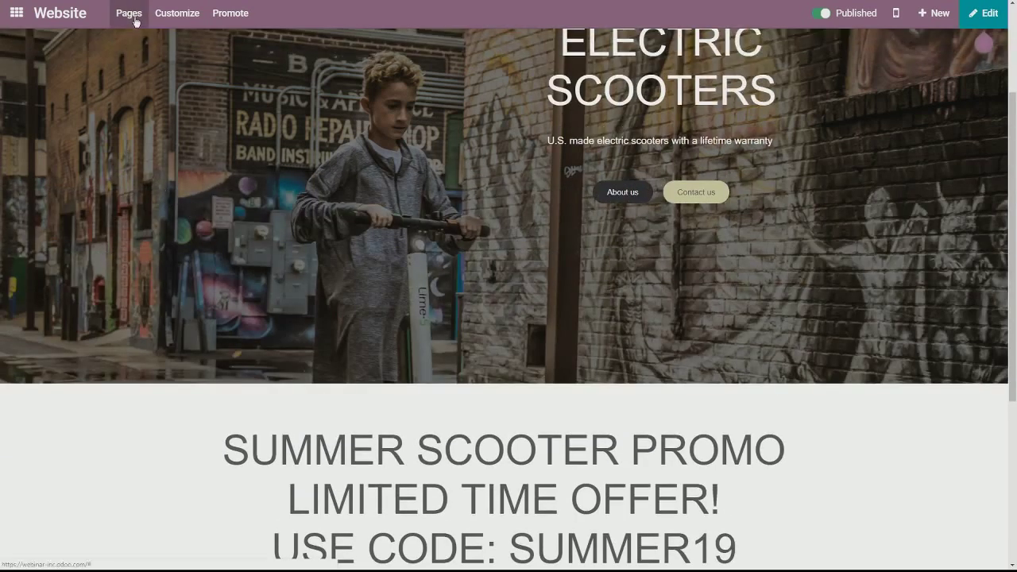
scroll(130, 23, up, 2)
scroll(476, 318, down, 4)
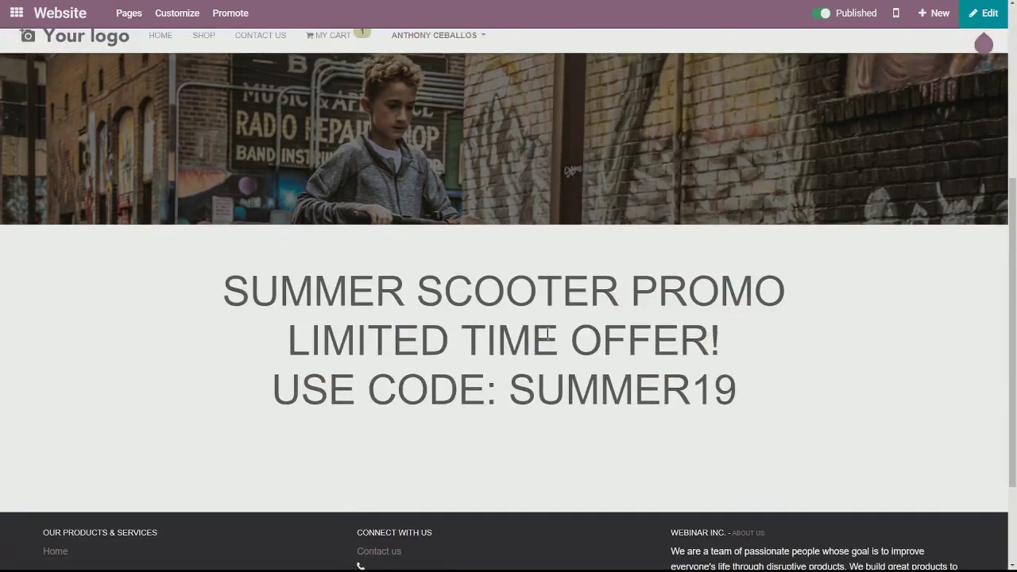
scroll(212, 291, up, 2)
scroll(211, 291, up, 3)
click(16, 13)
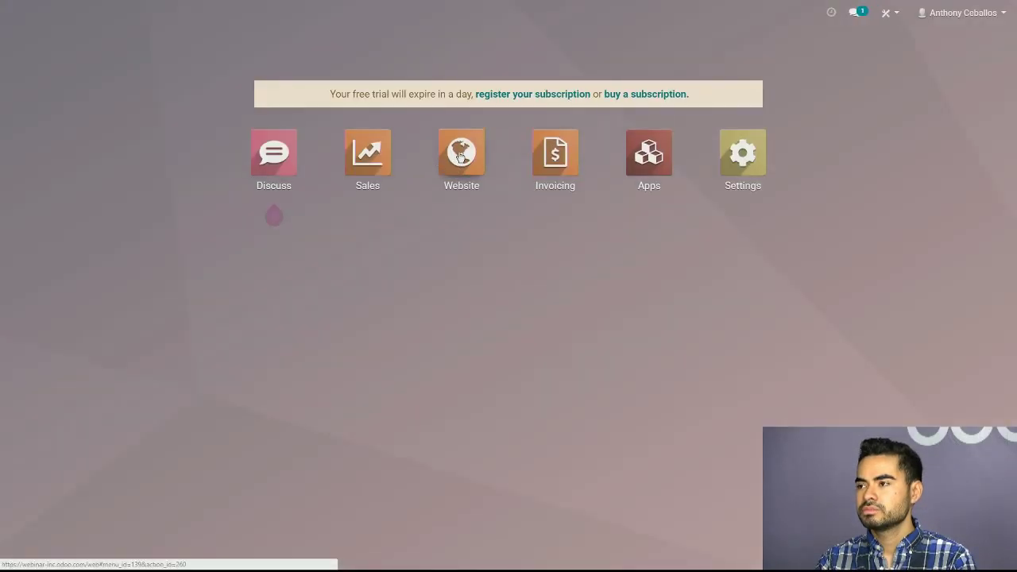
click(460, 157)
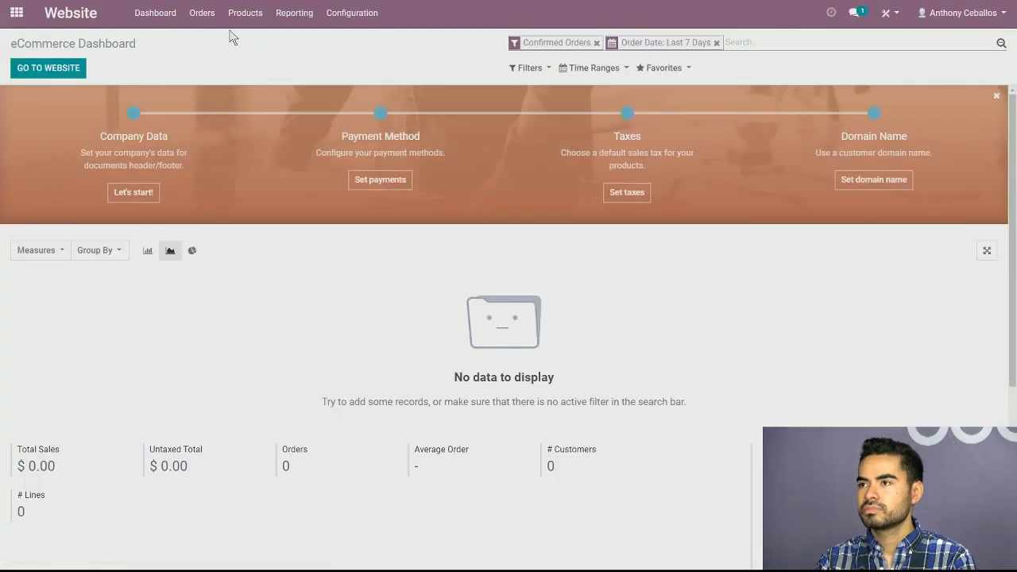
click(238, 14)
click(264, 58)
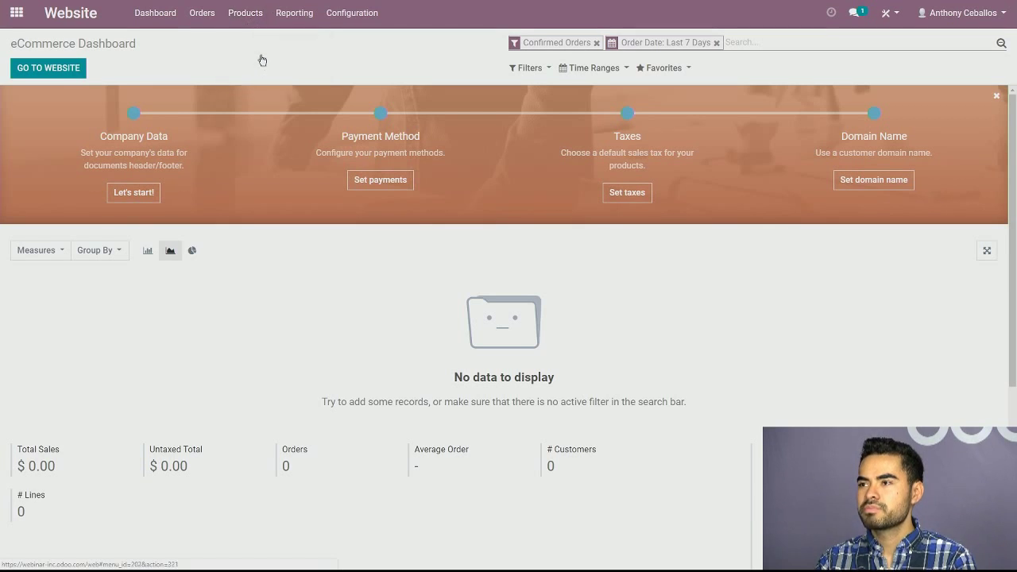
Step: Edit the Summer Promo program, change its code from SUMMER19 to summer19, and save
click(119, 128)
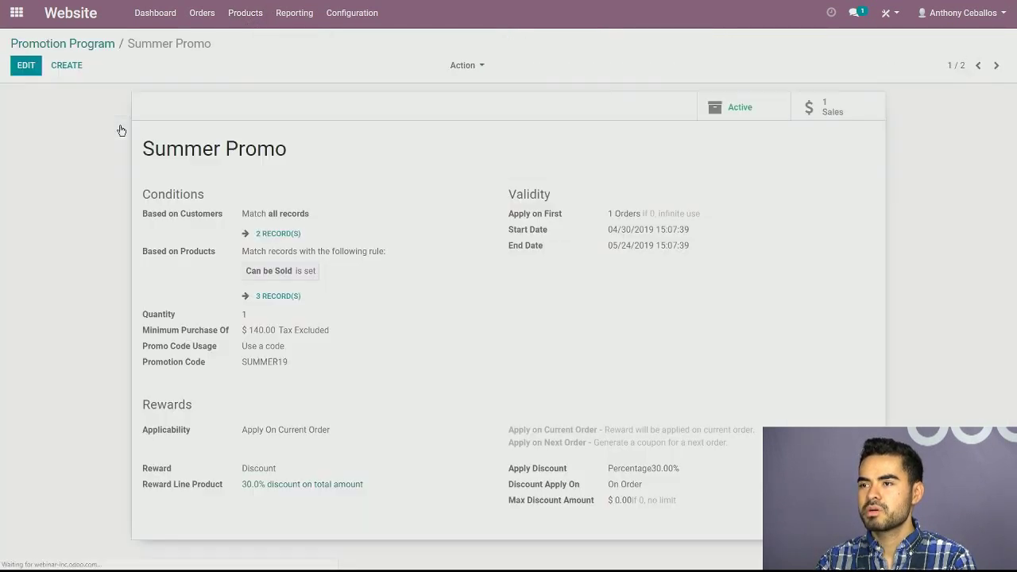
click(26, 65)
scroll(235, 263, down, 1)
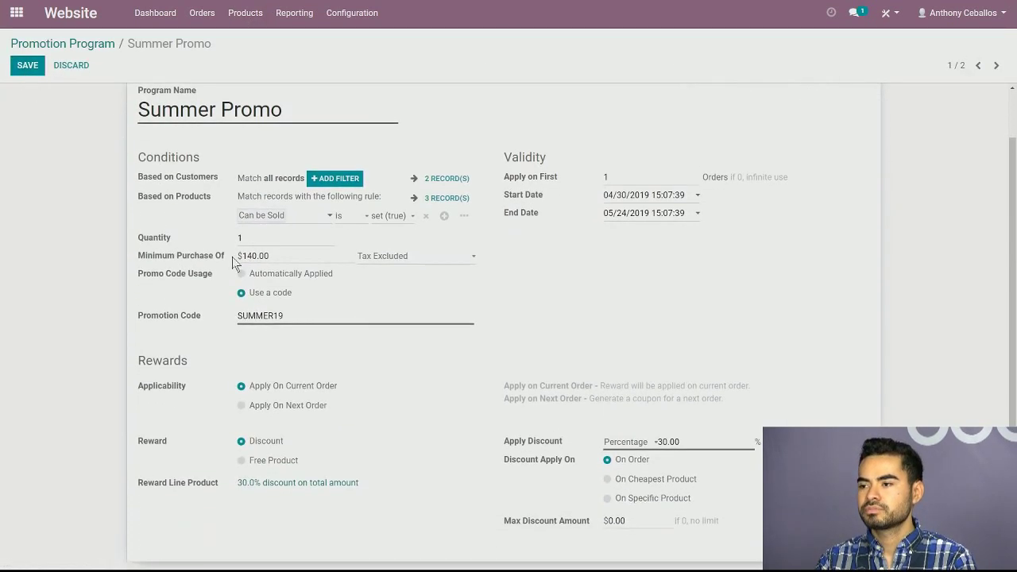
click(290, 316)
key(BackSpace)
key(BackSpace)
key(BackSpace)
key(BackSpace)
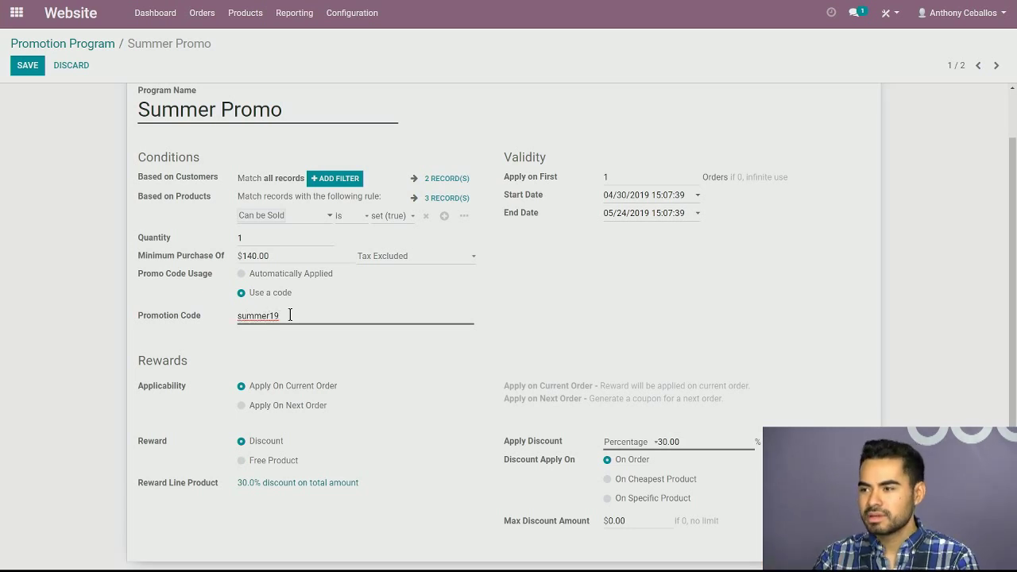
scroll(220, 366, up, 1)
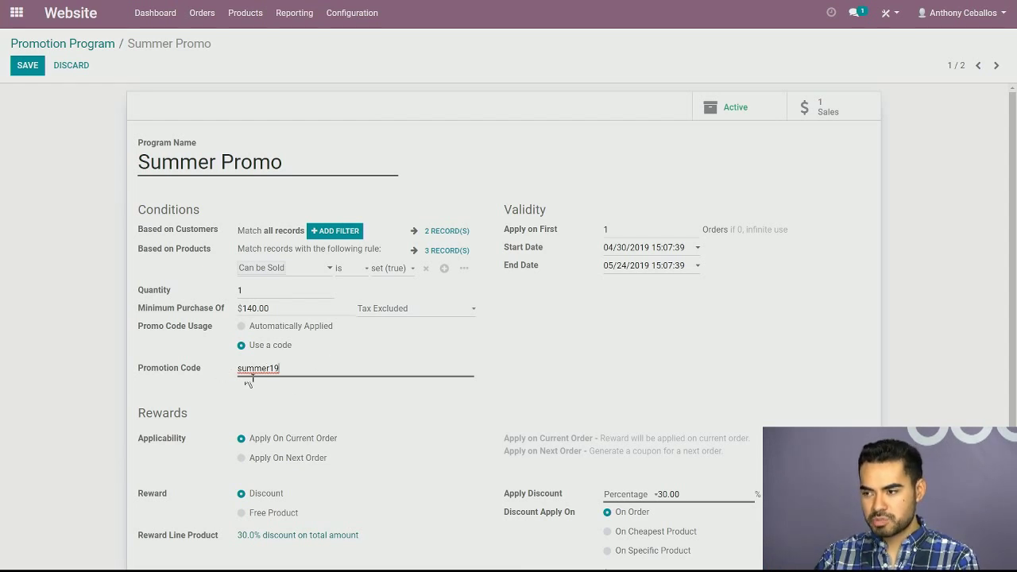
click(27, 65)
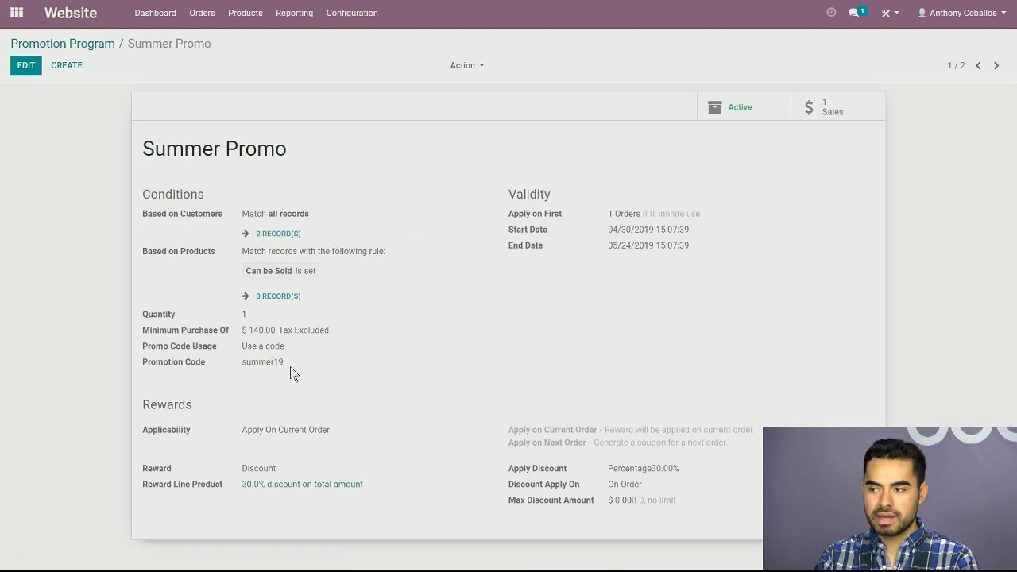
Step: Go from the apps menu through the Website app to the live site's cart
click(16, 12)
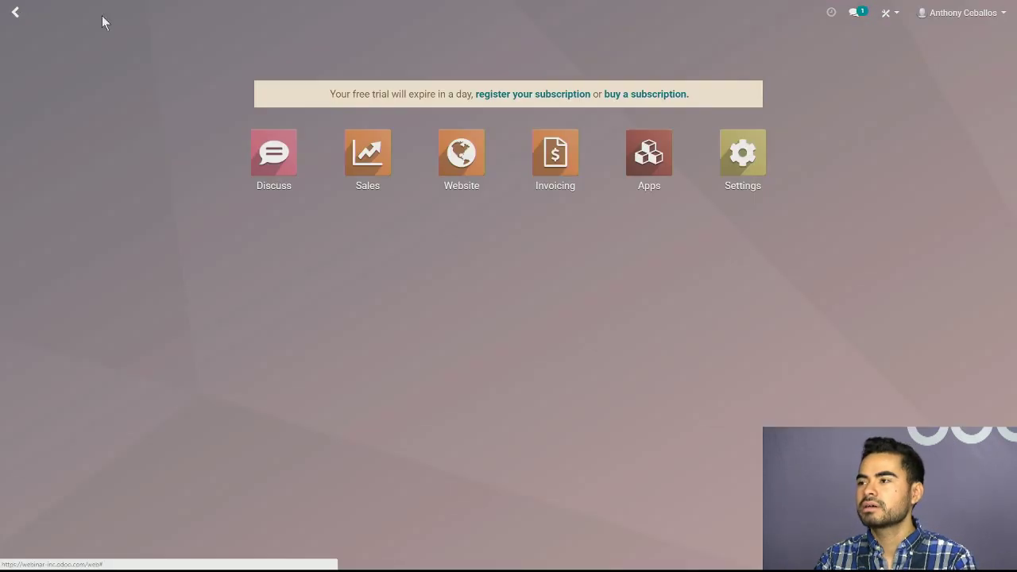
click(458, 147)
click(65, 71)
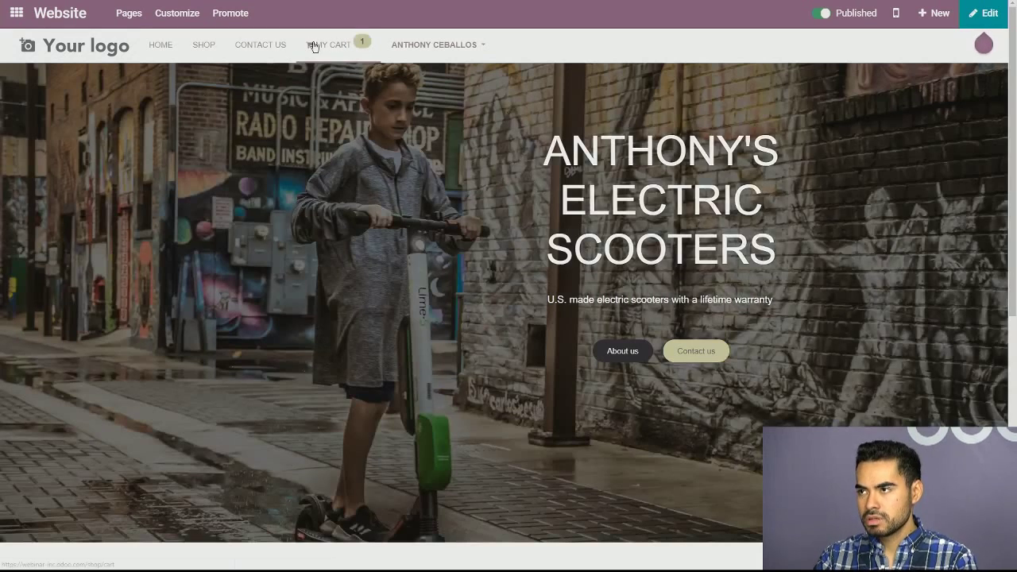
mouse_move(328, 50)
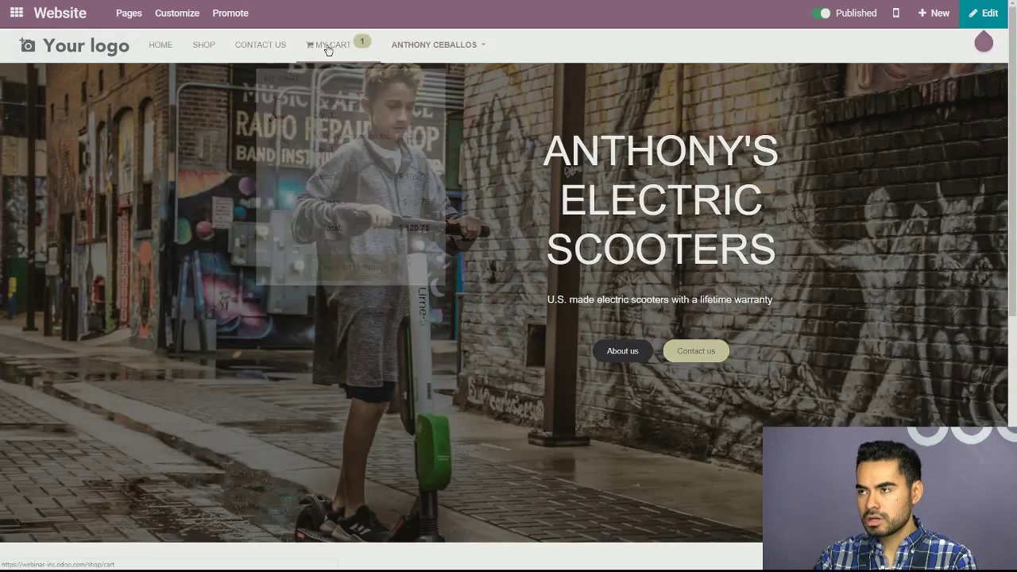
click(326, 49)
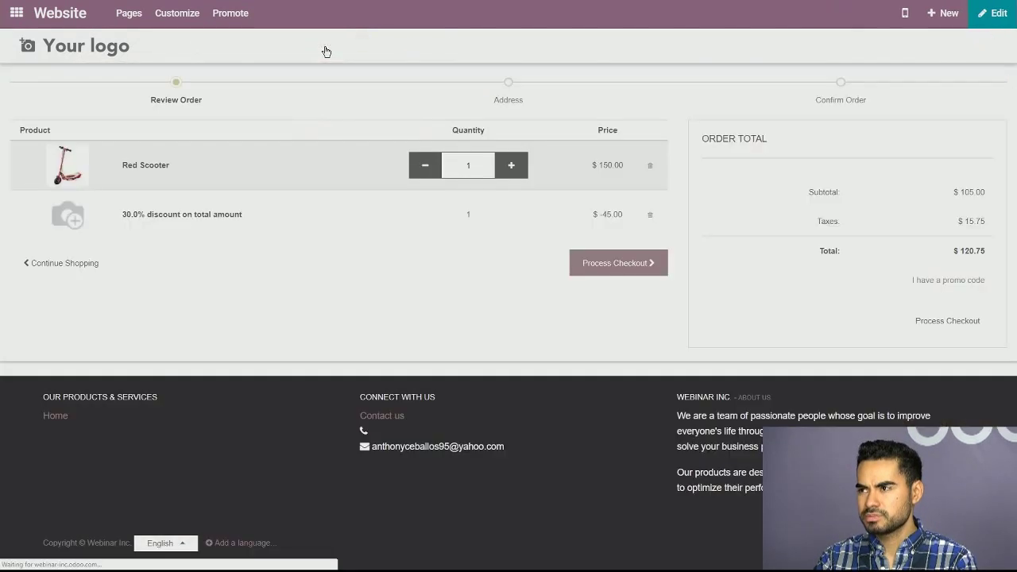
Step: Delete the discount line and reapply code summer19, restoring 30% off for $120.75
click(651, 215)
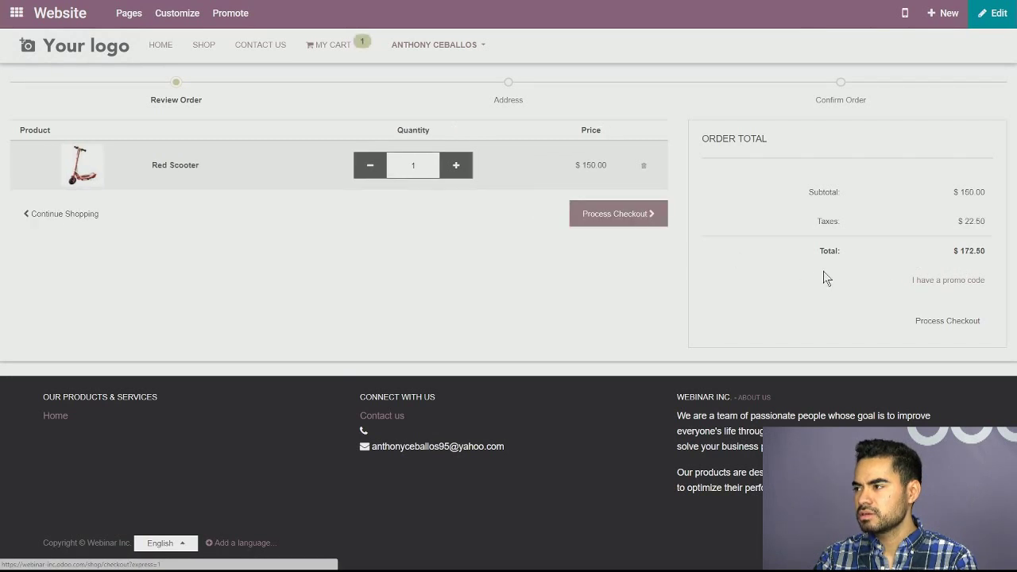
click(933, 282)
click(723, 287)
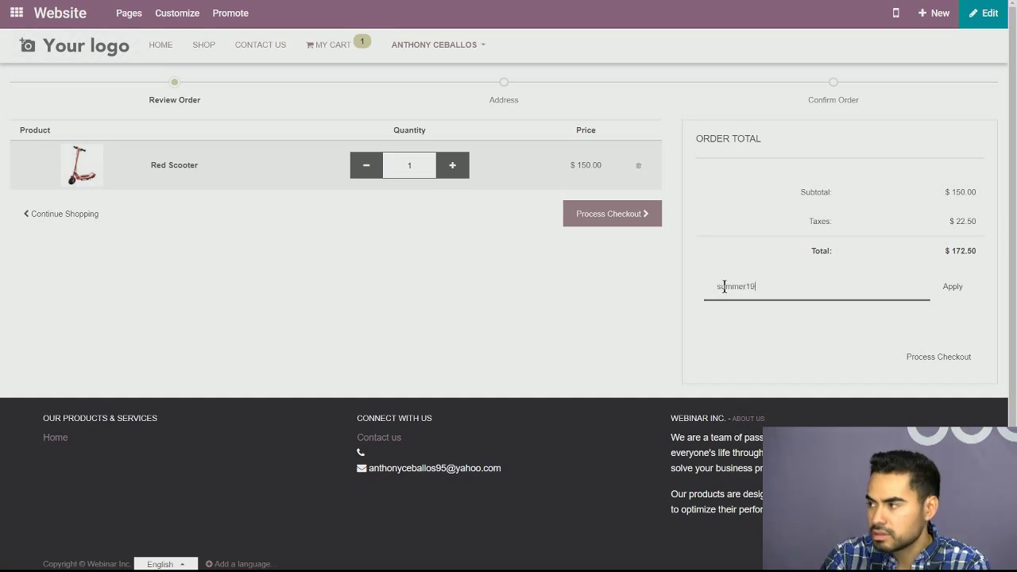
click(953, 293)
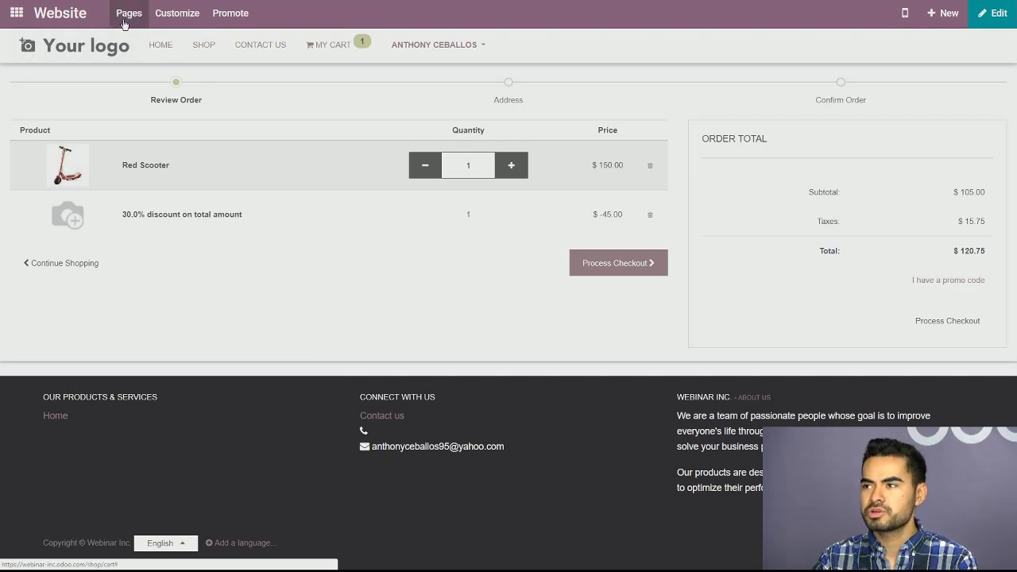
click(16, 14)
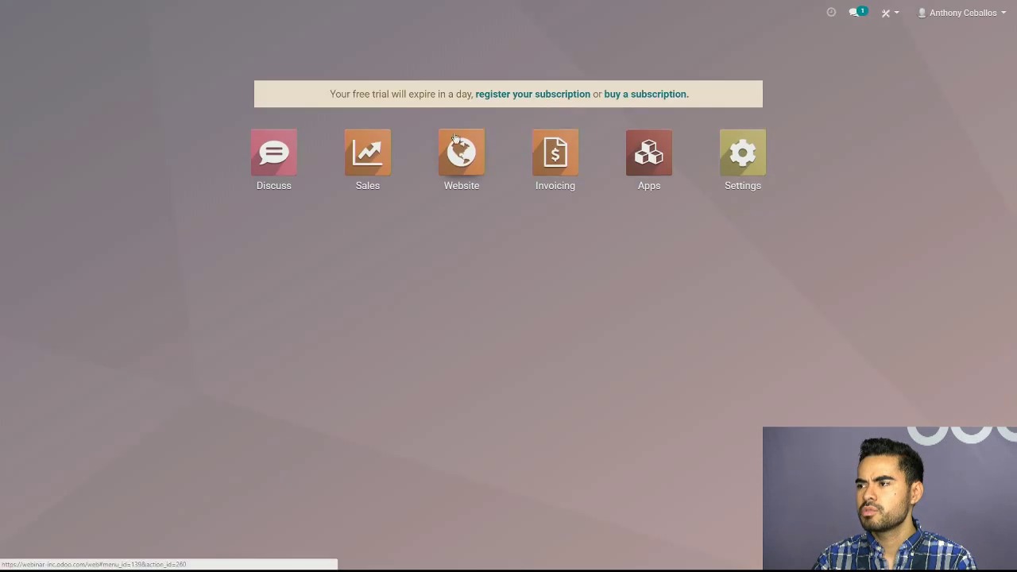
Step: Open the Website app's eCommerce dashboard and browse its chart measures
click(464, 148)
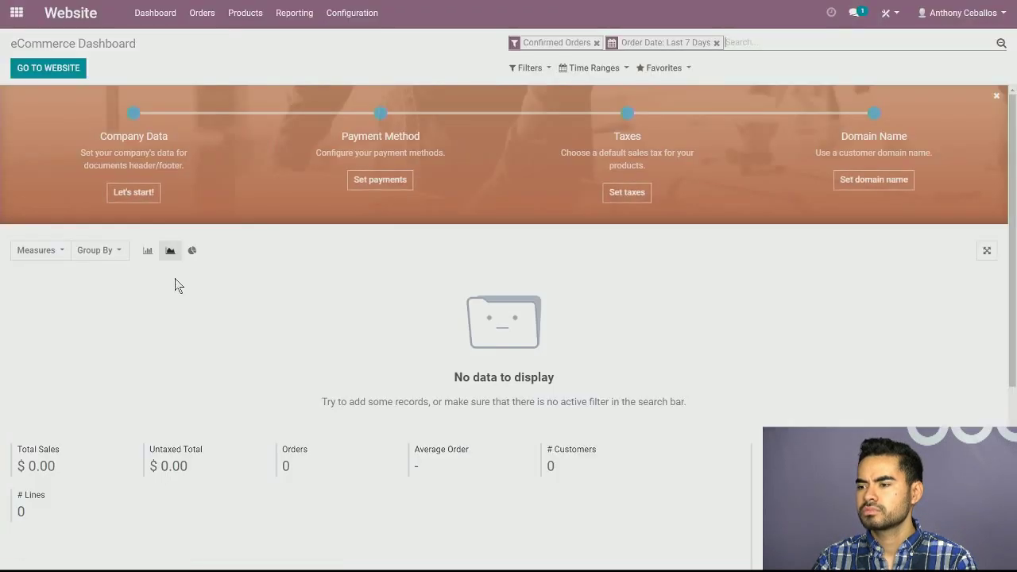
scroll(220, 284, down, 3)
scroll(223, 281, up, 2)
scroll(221, 274, down, 3)
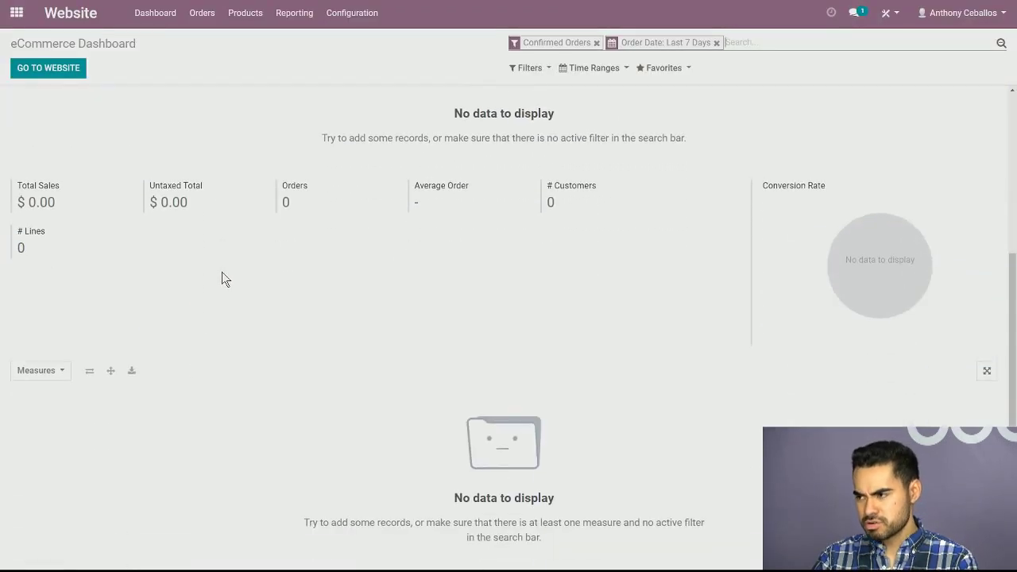
scroll(231, 262, up, 2)
scroll(247, 318, down, 2)
scroll(254, 302, up, 4)
click(62, 258)
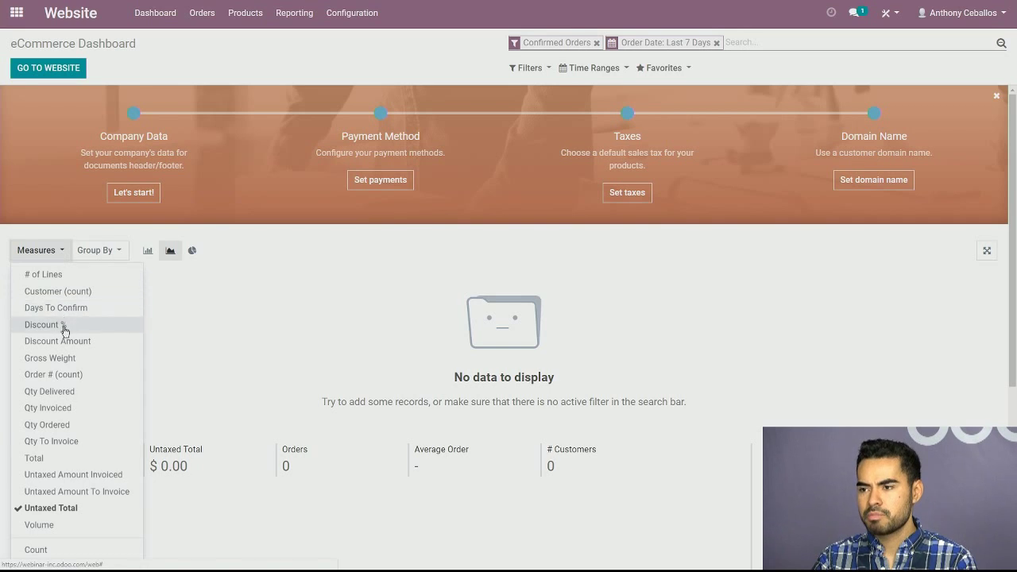
scroll(70, 330, down, 1)
scroll(69, 330, down, 1)
scroll(69, 325, up, 1)
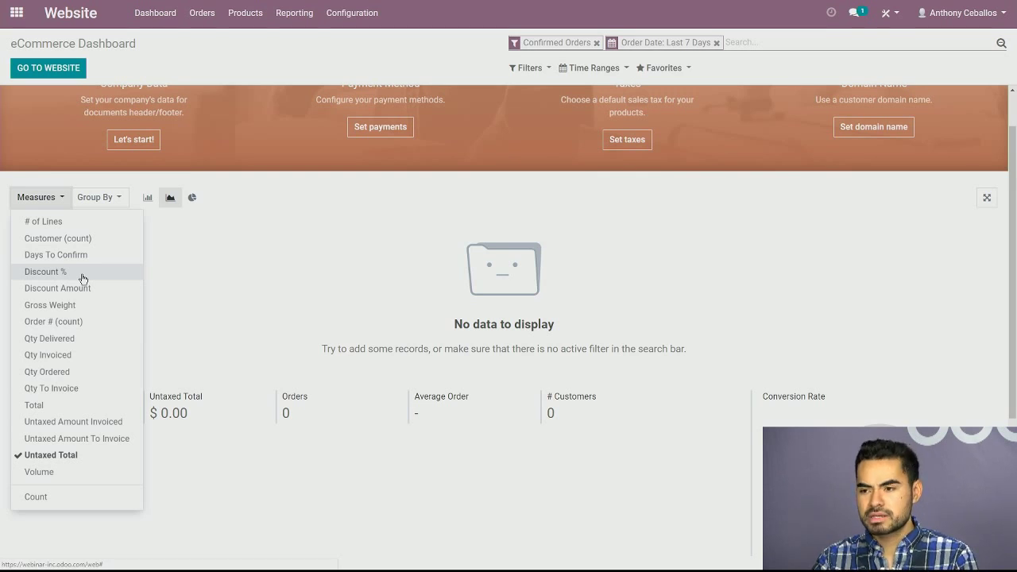
scroll(250, 329, up, 1)
click(250, 329)
Step: Look through the dashboard's filter and grouping options without changing anything
click(530, 70)
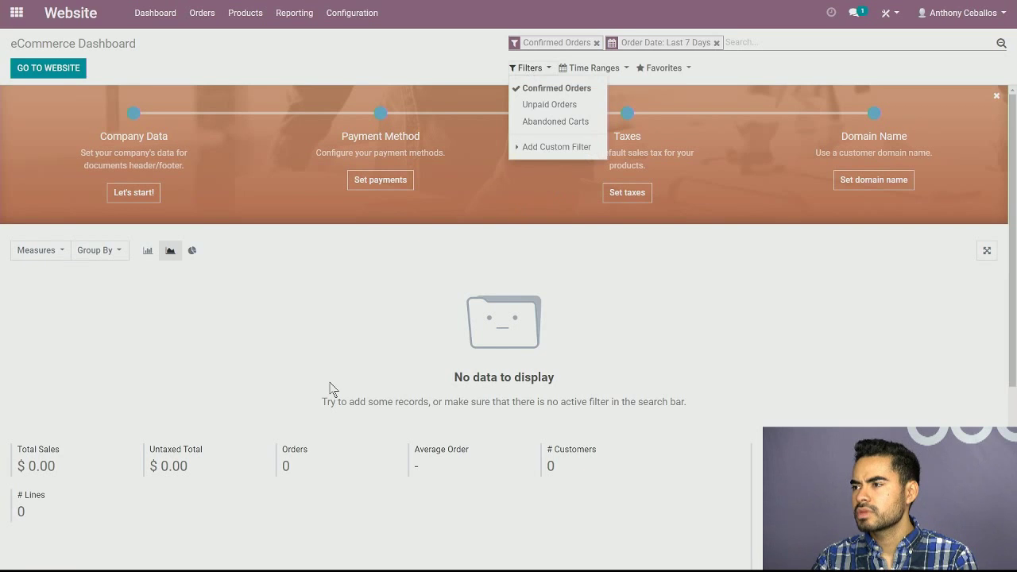
click(261, 384)
click(92, 251)
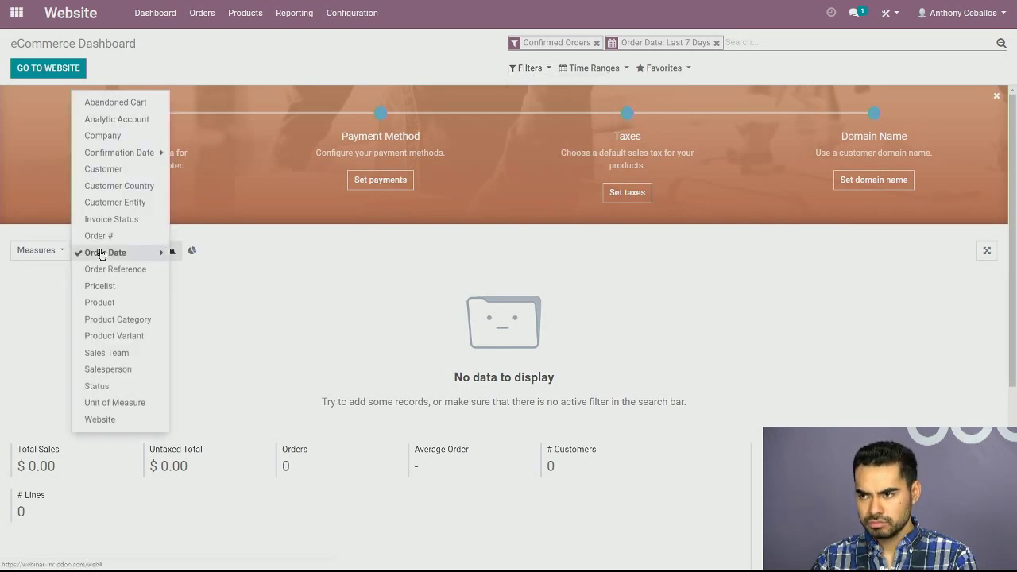
scroll(101, 253, down, 1)
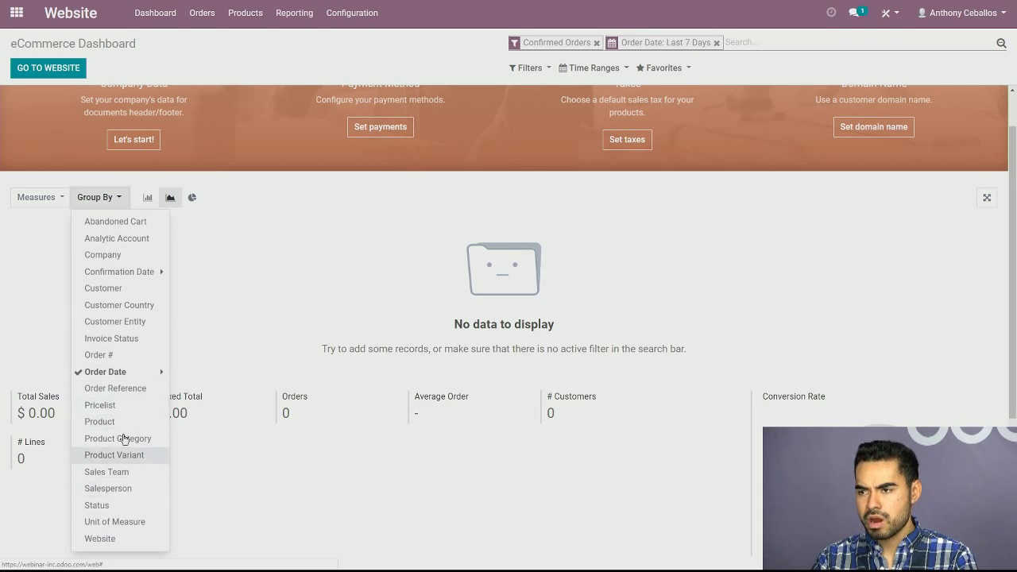
click(56, 204)
Step: Chart Discount % instead of Untaxed Total on the eCommerce dashboard
click(62, 199)
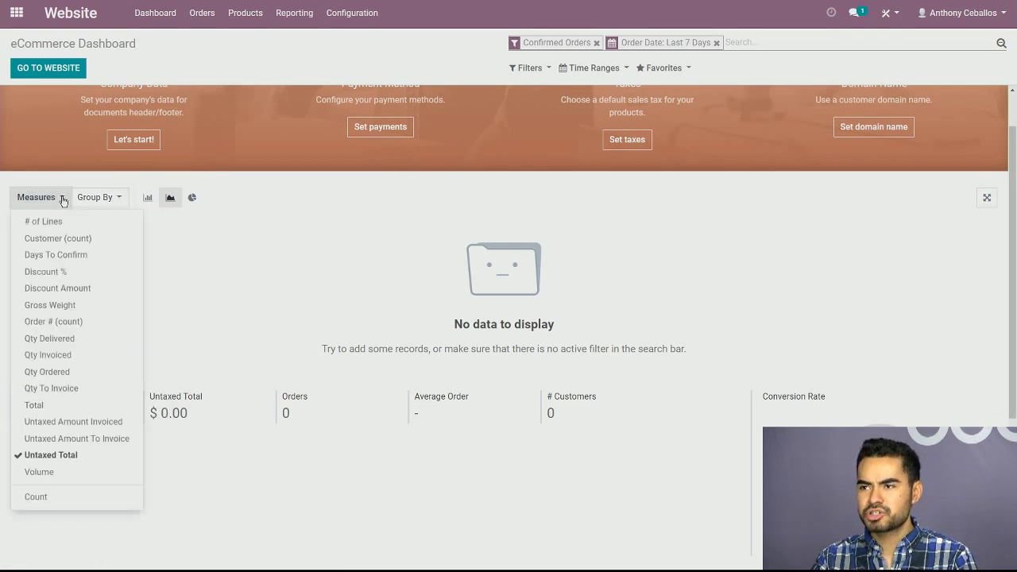
click(67, 273)
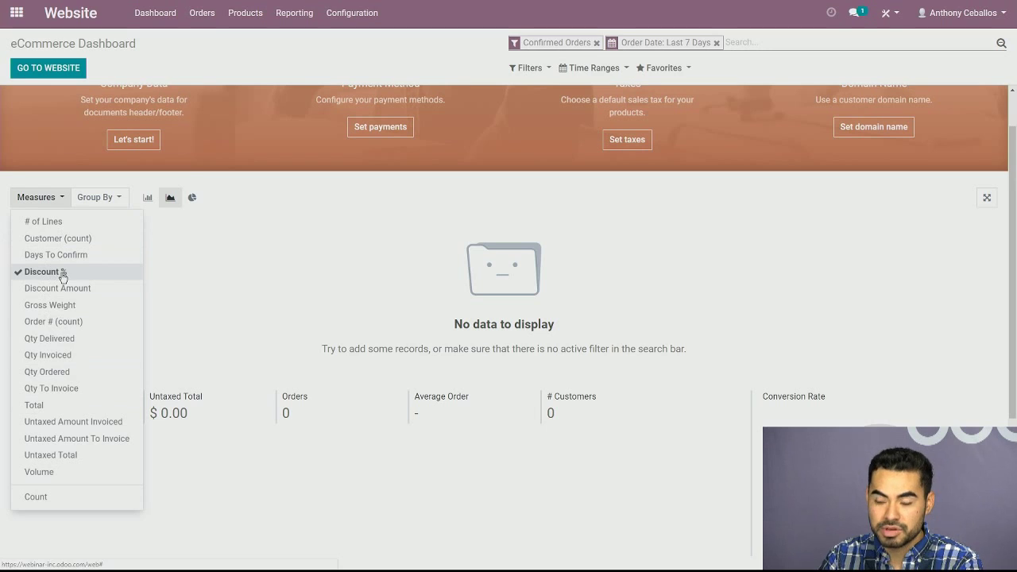
click(176, 275)
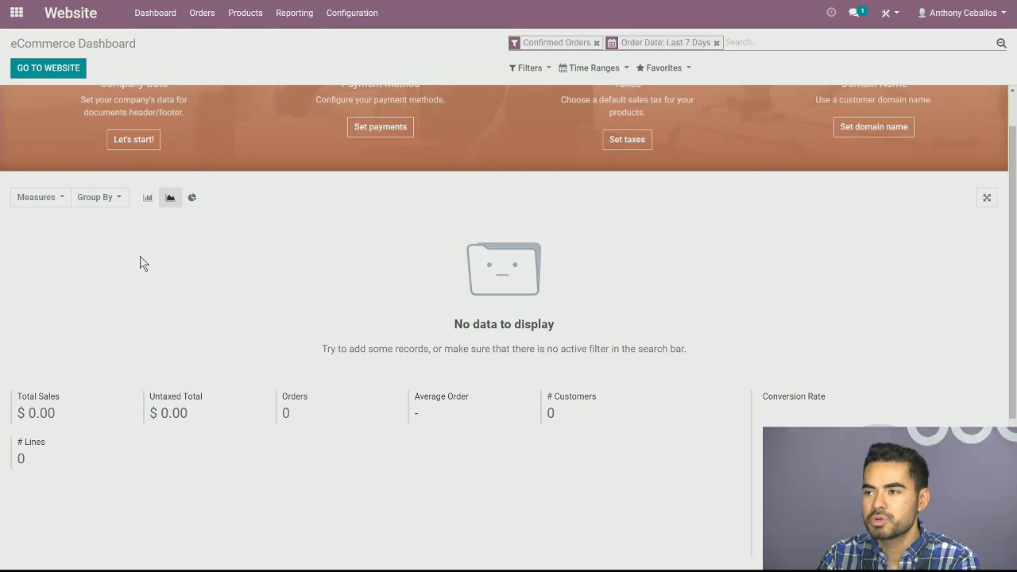
click(118, 201)
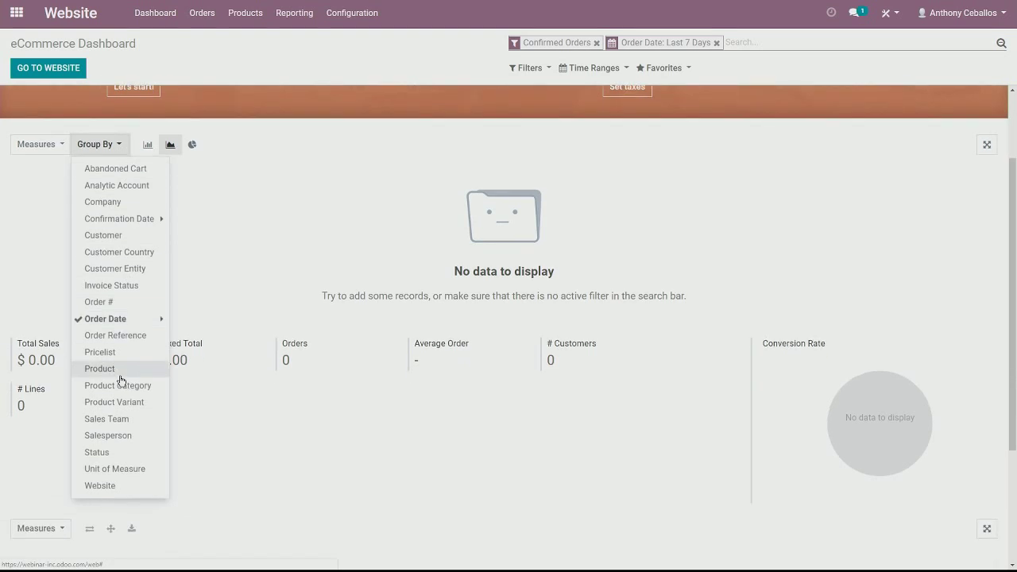
click(225, 317)
scroll(225, 311, up, 1)
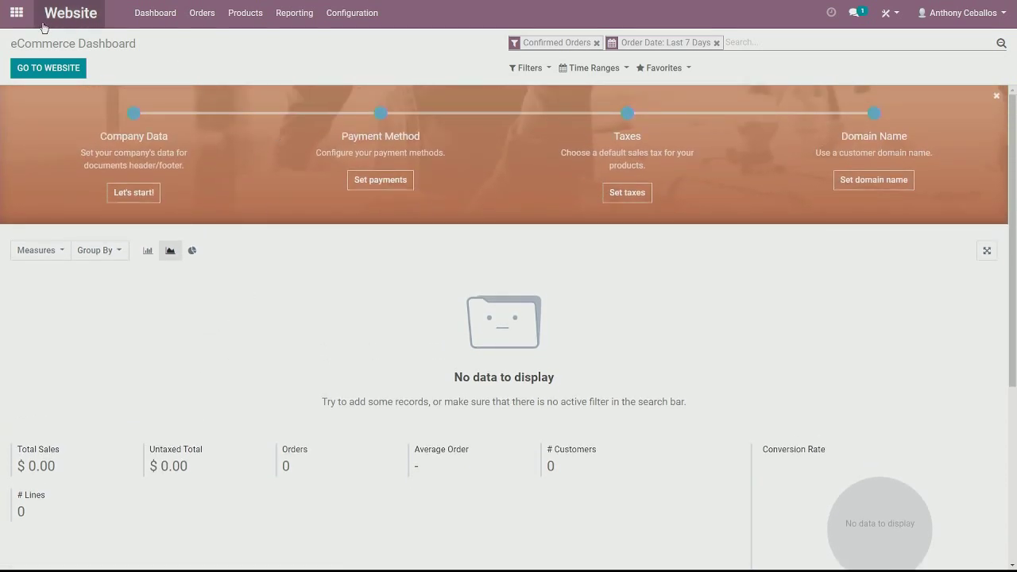
click(16, 18)
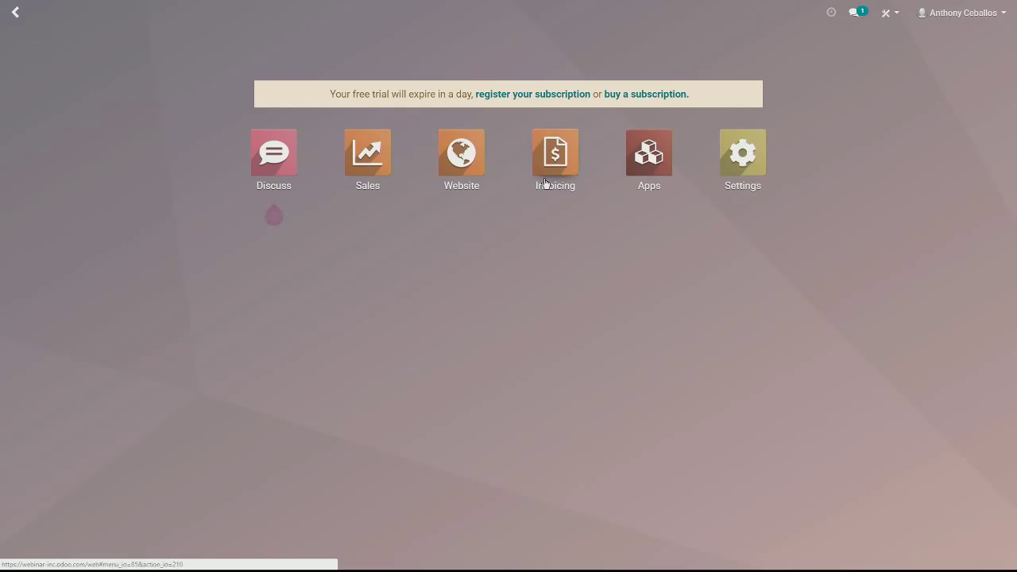
Step: Open Sales > Reporting > Sales Analysis and glance at its Measures list
click(373, 153)
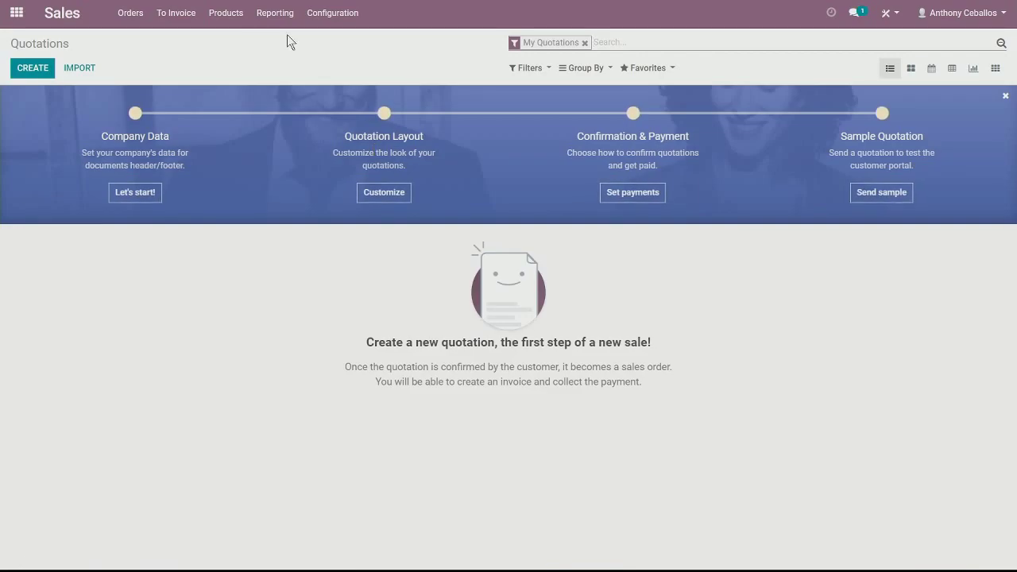
click(276, 14)
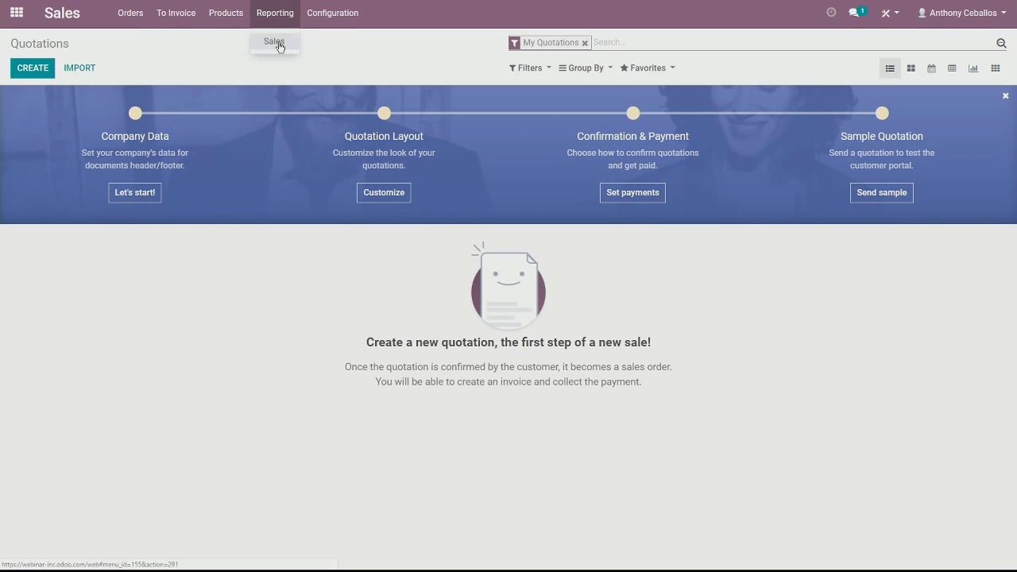
click(278, 42)
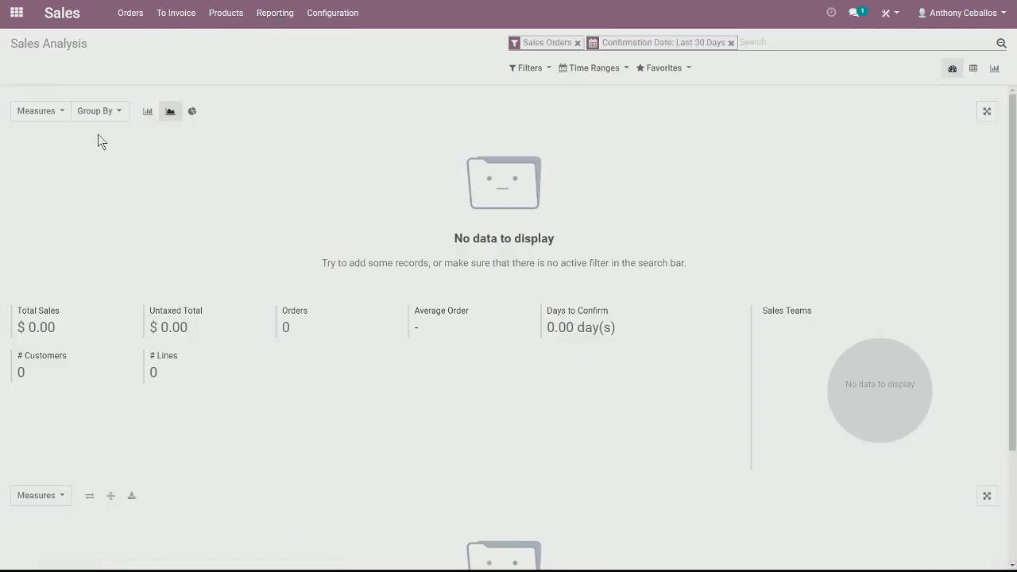
click(62, 113)
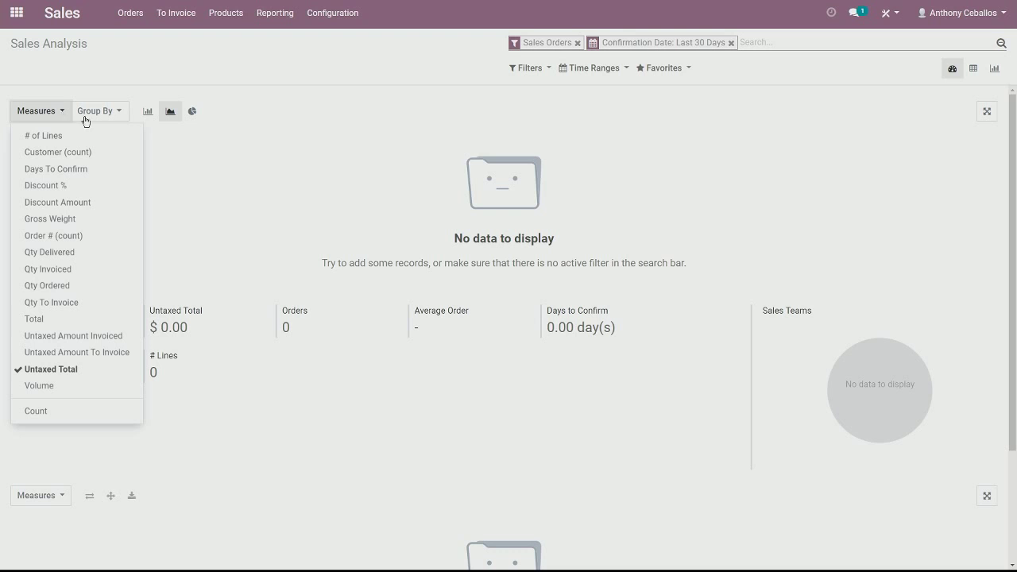
click(230, 198)
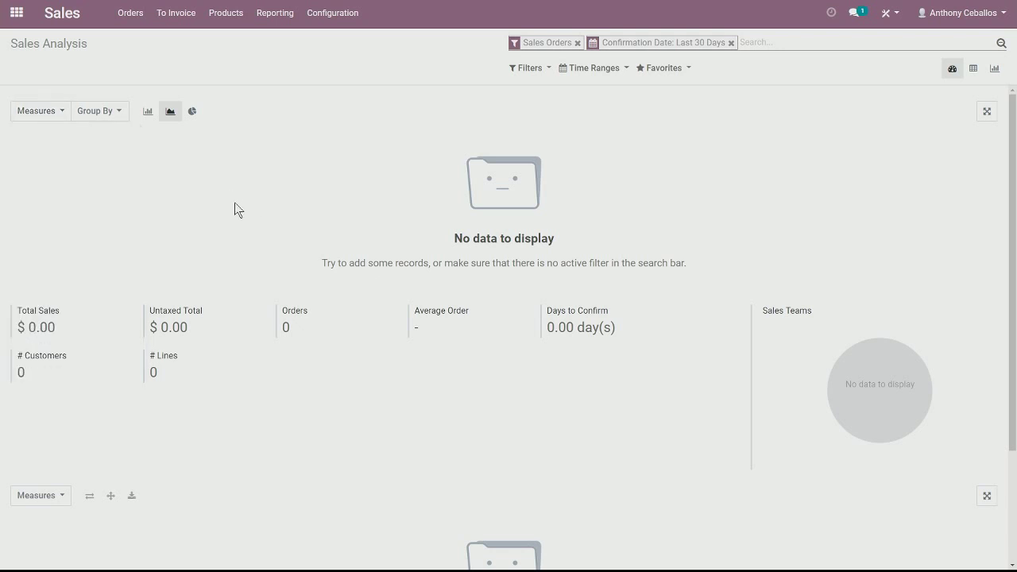
scroll(235, 210, down, 3)
scroll(236, 223, up, 3)
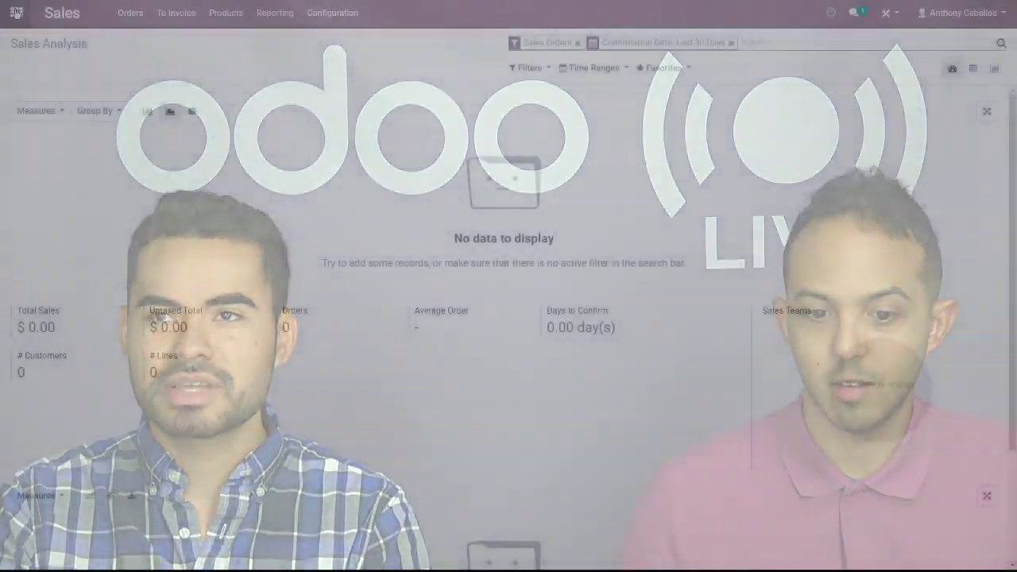
Step: Switch from the sales report to the Website app and open the live Electric Scooters storefront
click(15, 13)
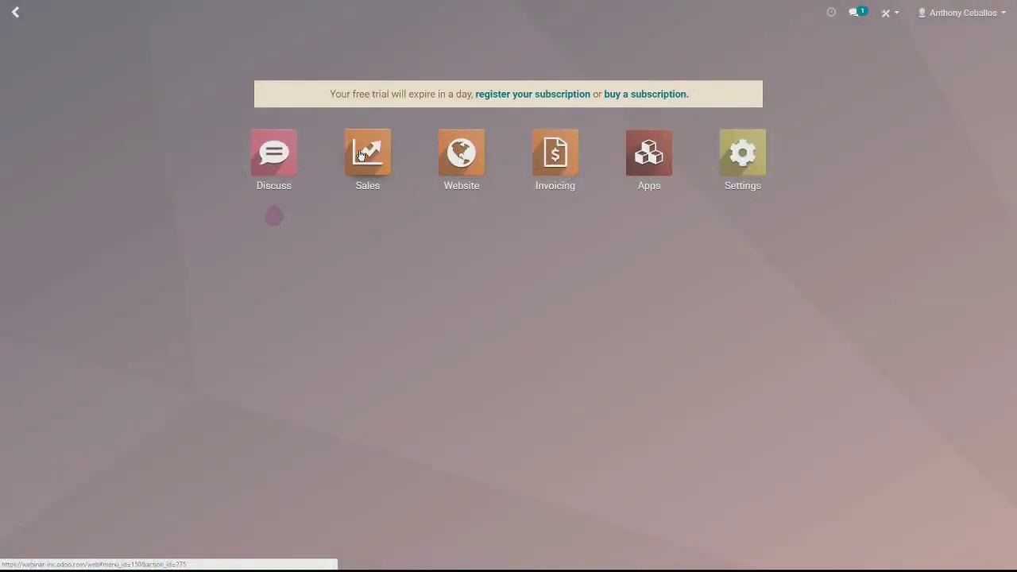
click(458, 151)
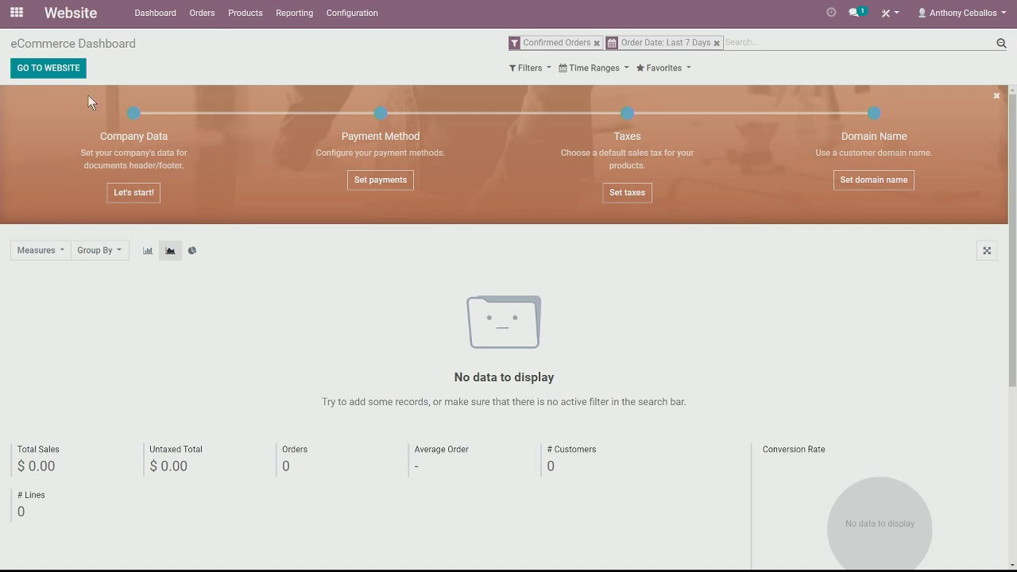
click(60, 68)
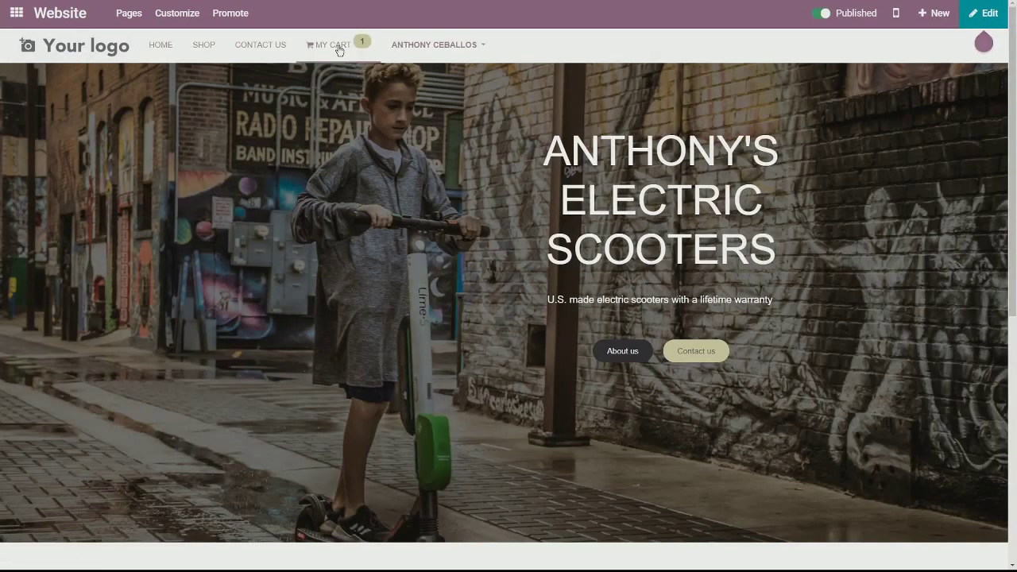
mouse_move(340, 50)
Step: Open the cart and remove the 30% discount line
click(373, 270)
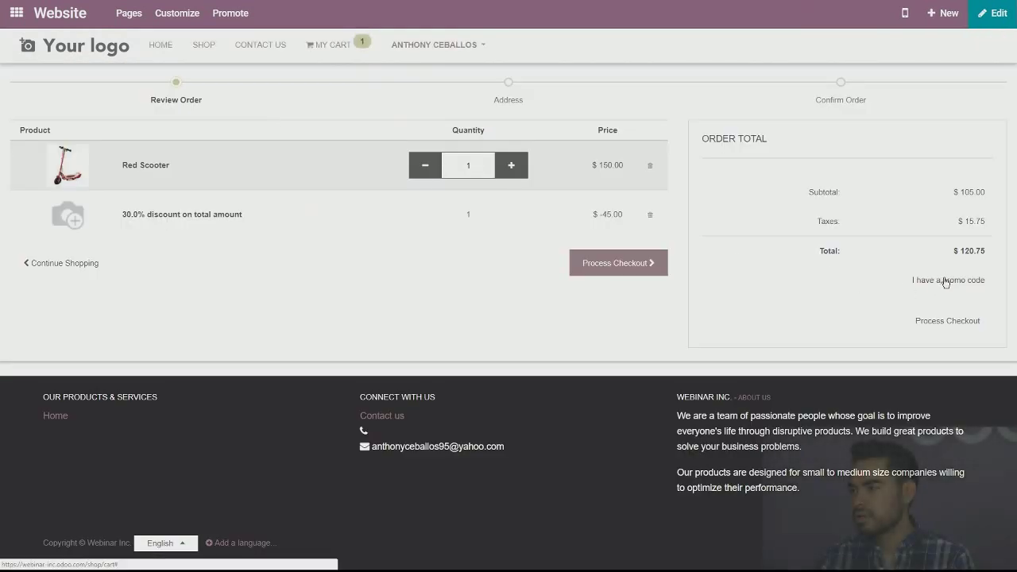
click(945, 281)
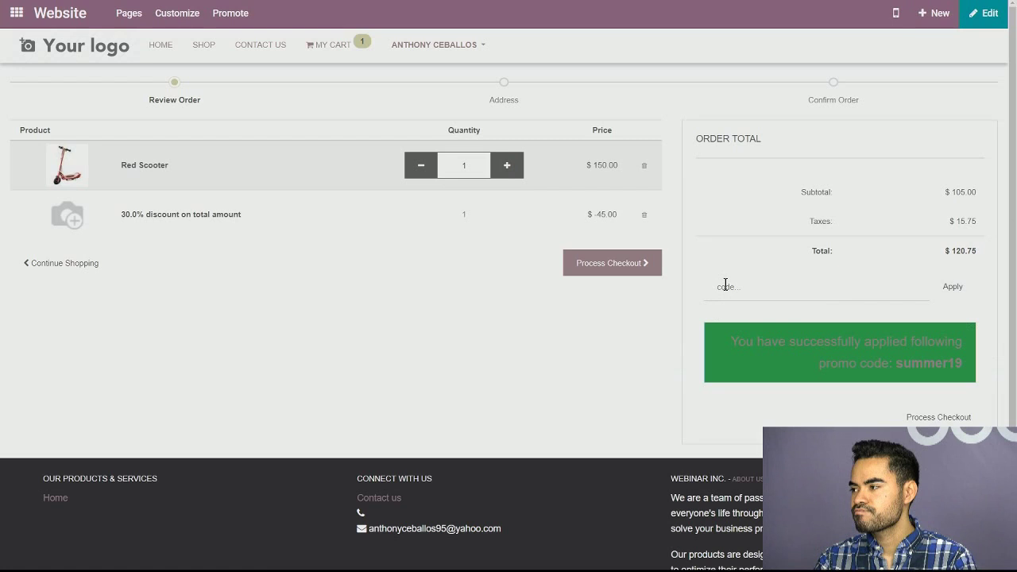
click(644, 217)
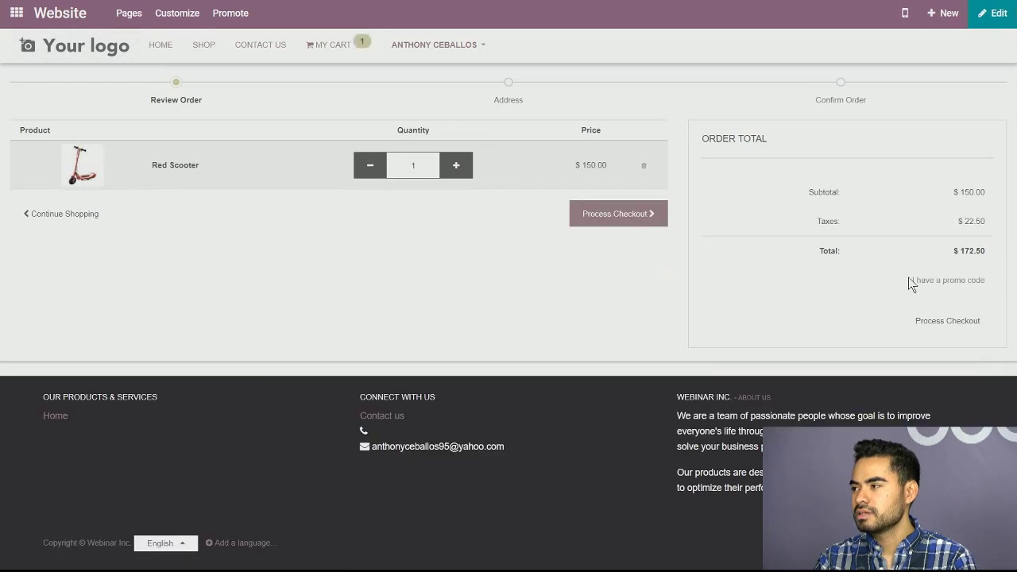
Step: Apply promo code 'SUMMER19' in uppercase and see it rejected as invalid
click(906, 281)
click(724, 290)
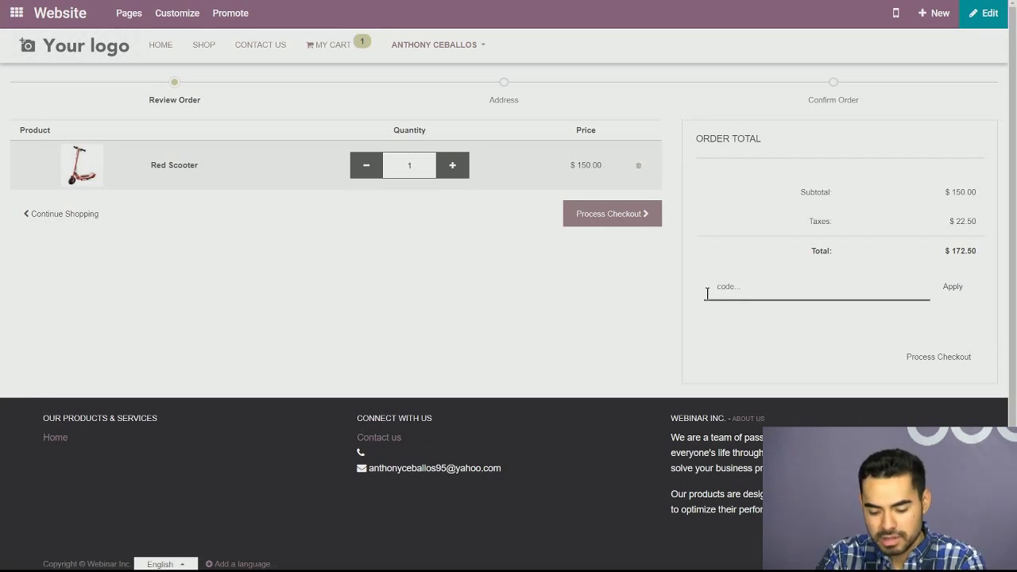
text(SU)
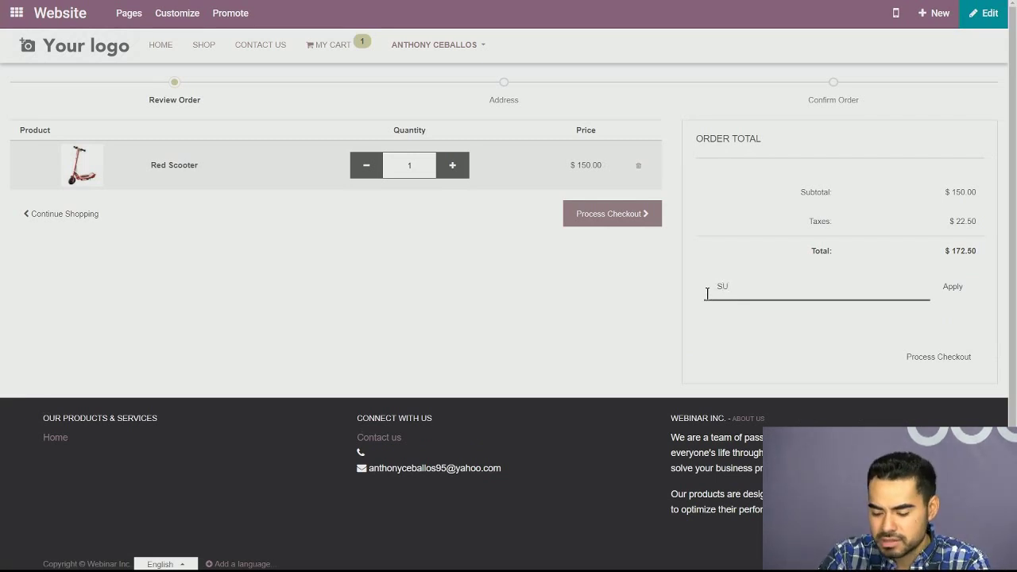
text(MMER19)
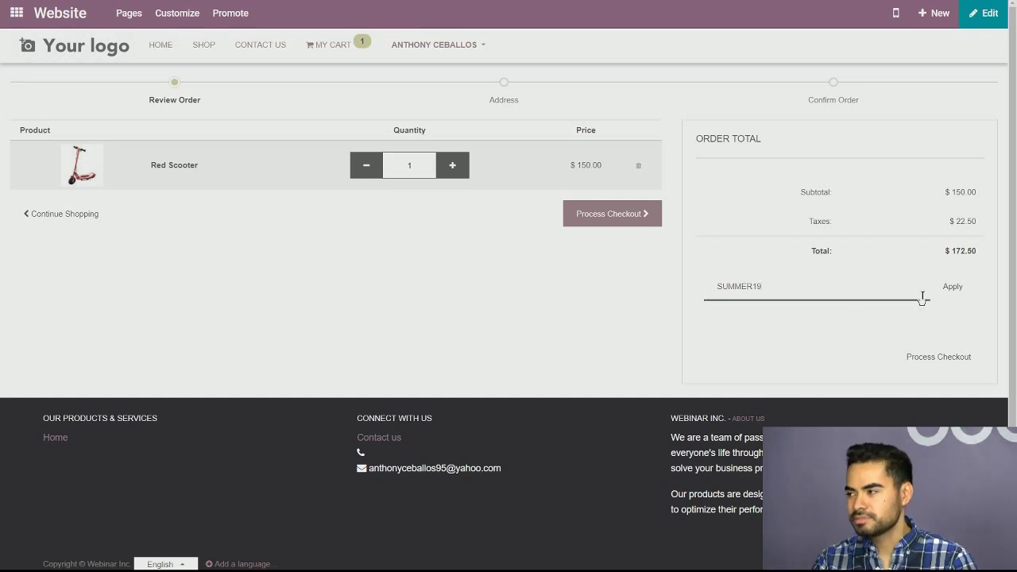
click(951, 287)
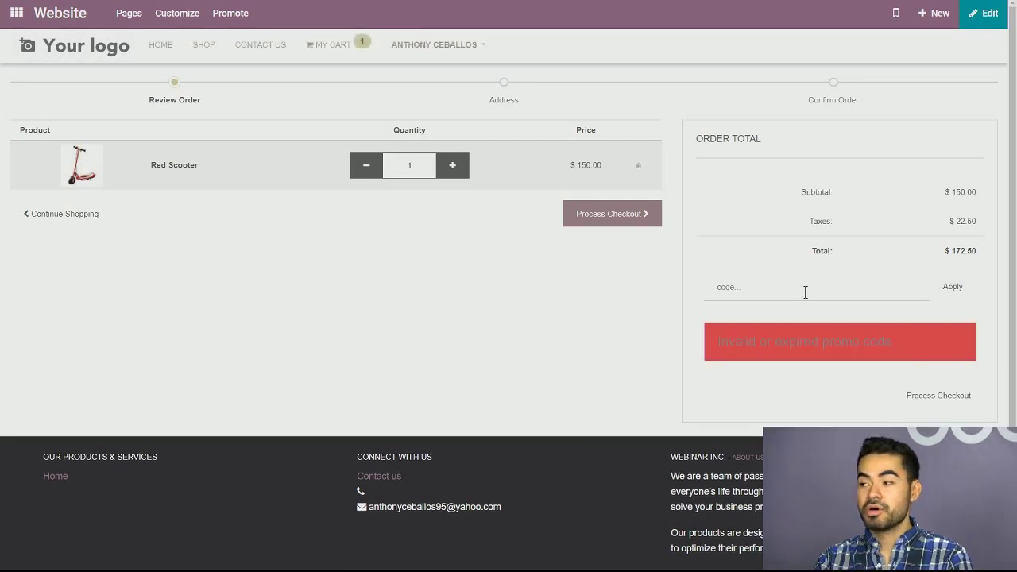
click(724, 291)
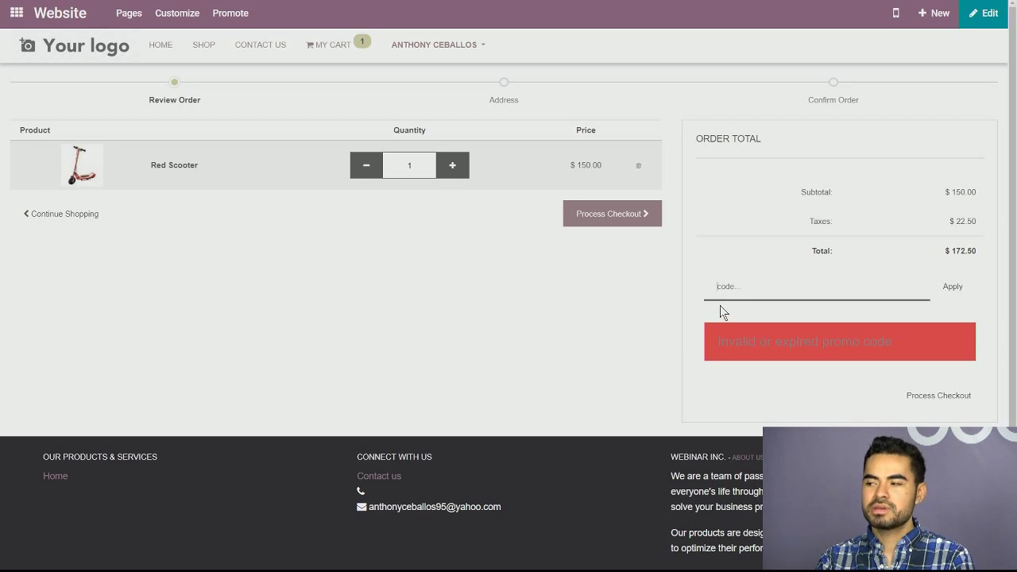